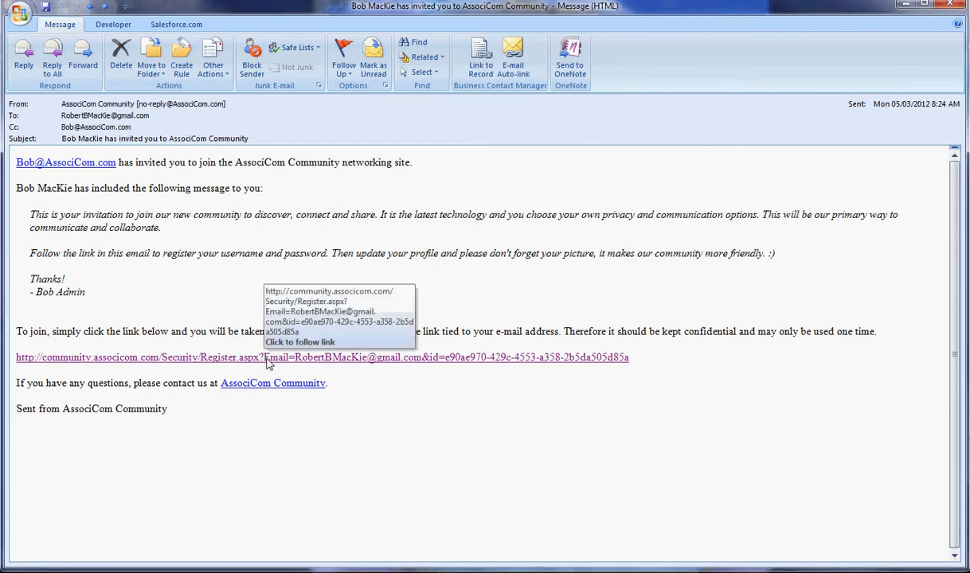
Step: Follow the Register.aspx join link in the Outlook invitation email
left_click(269, 364)
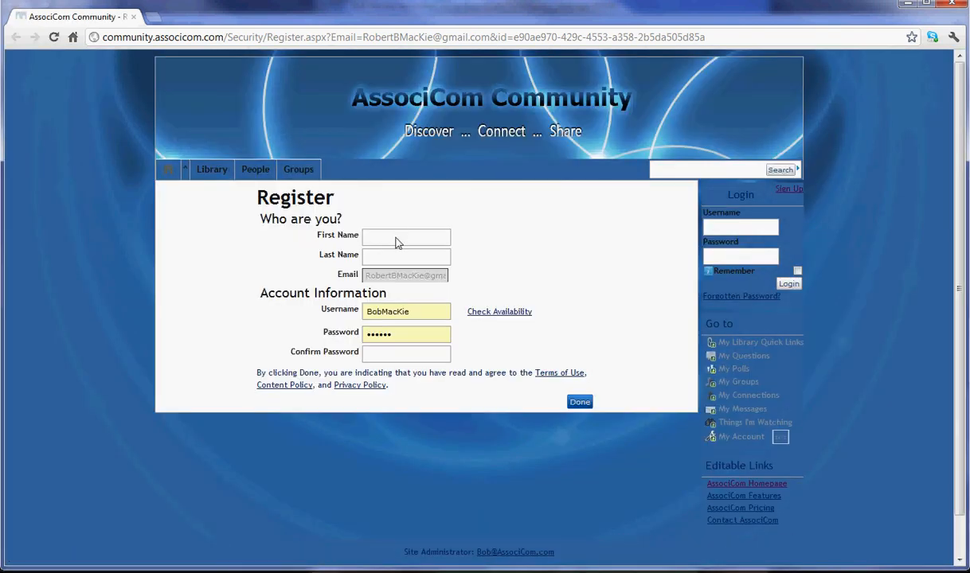
Step: Enter the member's first and last name, then choose a new username after the first is taken
left_click(398, 243)
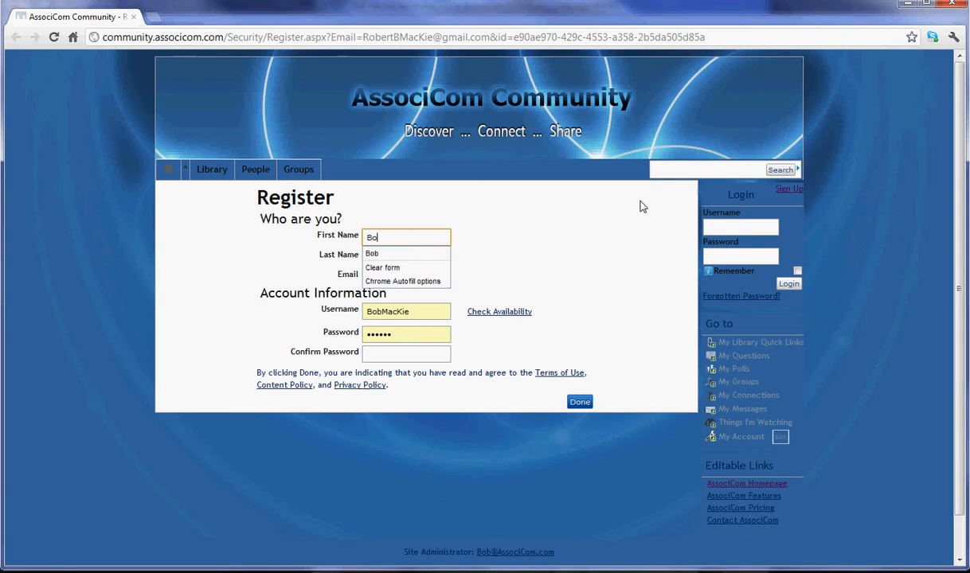
key("Tab")
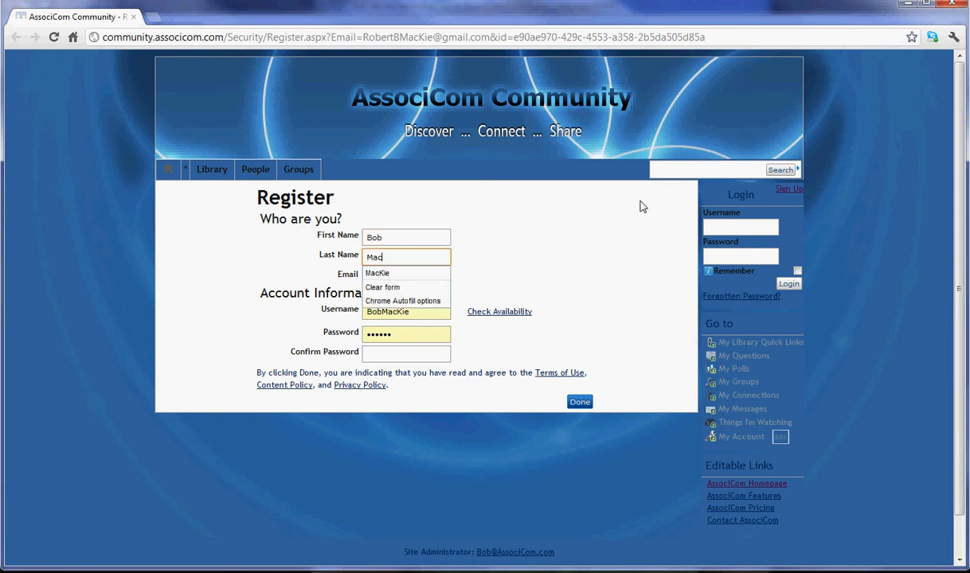
key("Tab")
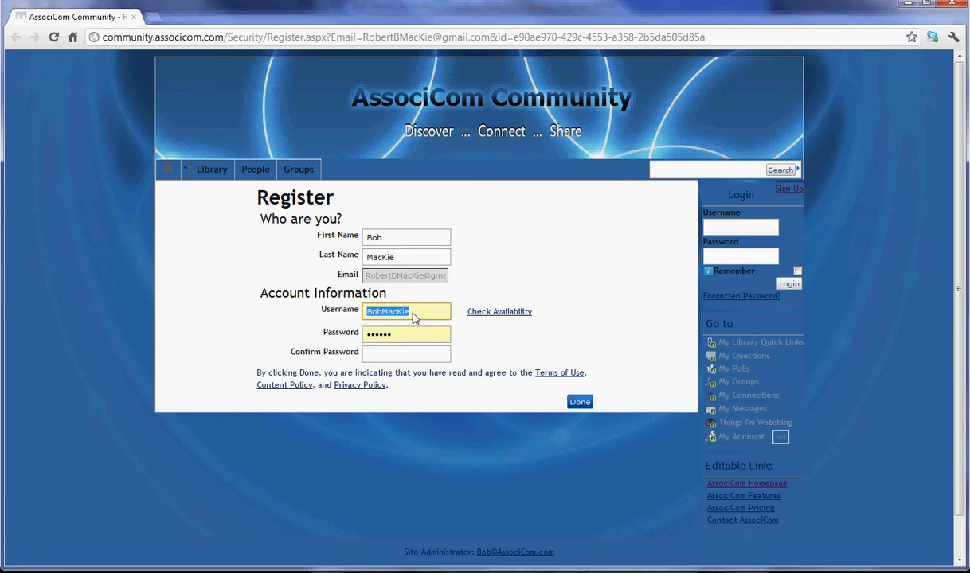
left_click(509, 316)
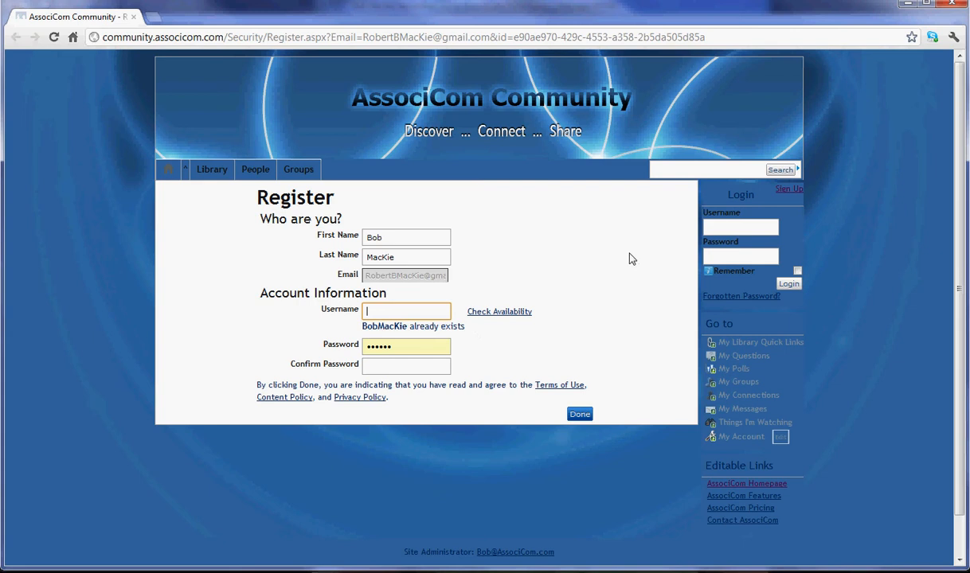
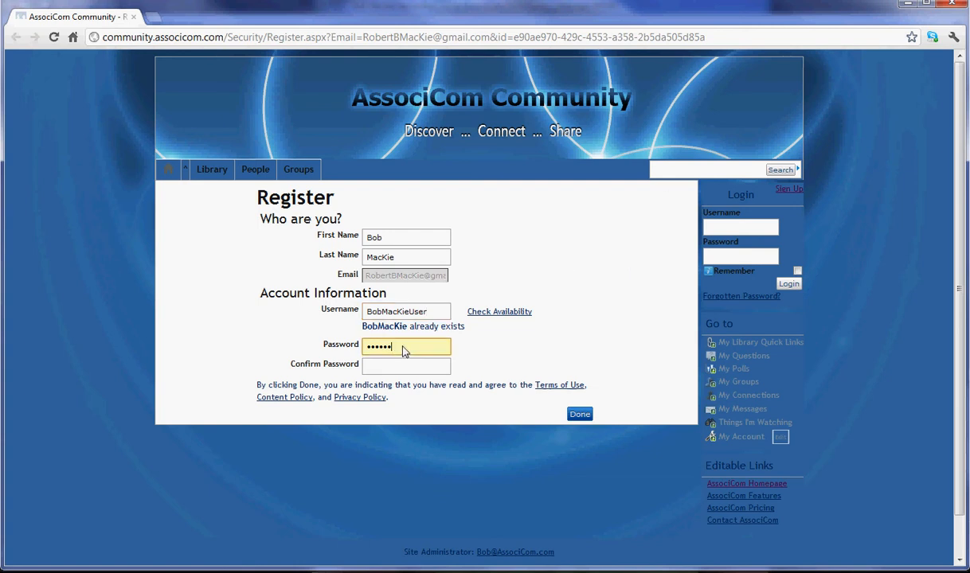
Step: Enter and confirm the account password, then submit the registration
left_click_drag(403, 349, 368, 351)
type("•••")
key("Tab")
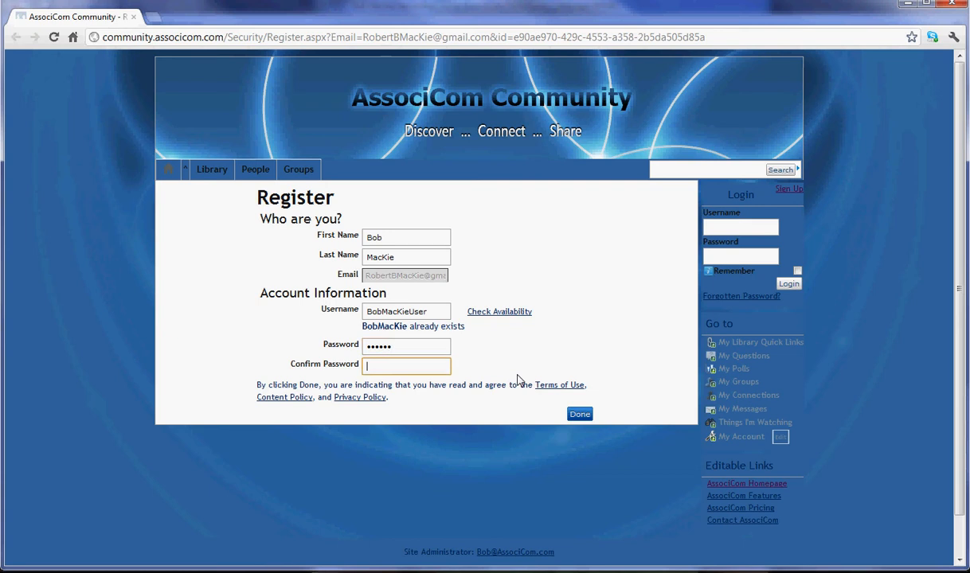
type("••••")
left_click(579, 413)
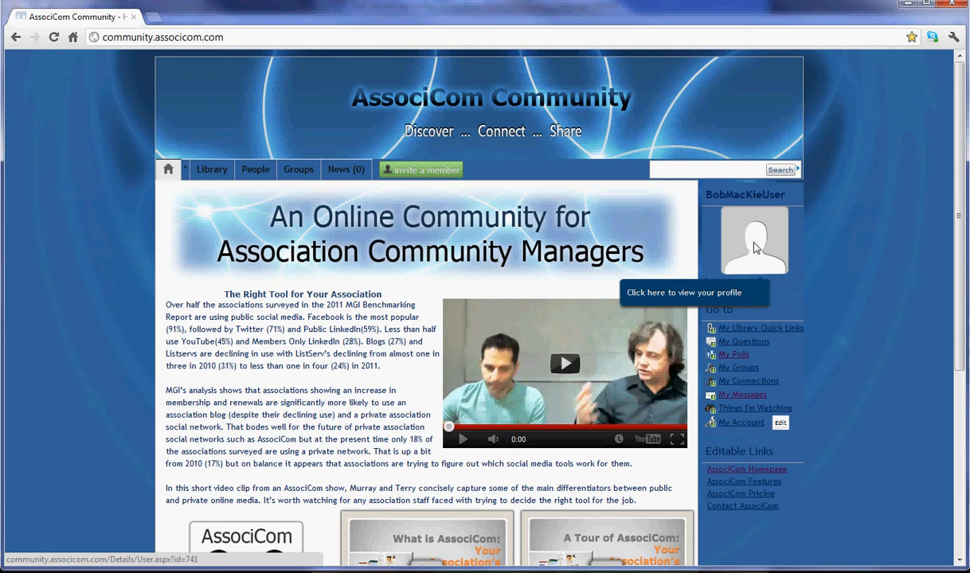
Step: Open the new member's profile from the sidebar avatar
left_click(757, 248)
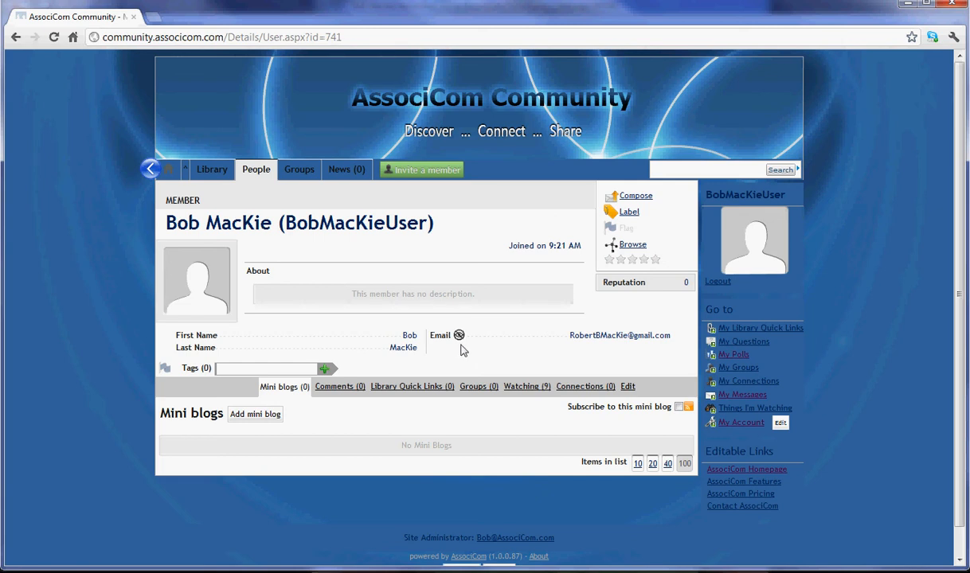
mouse_move(460, 337)
Step: On the Edit tab, start a new profile image upload and browse for a file
left_click(628, 388)
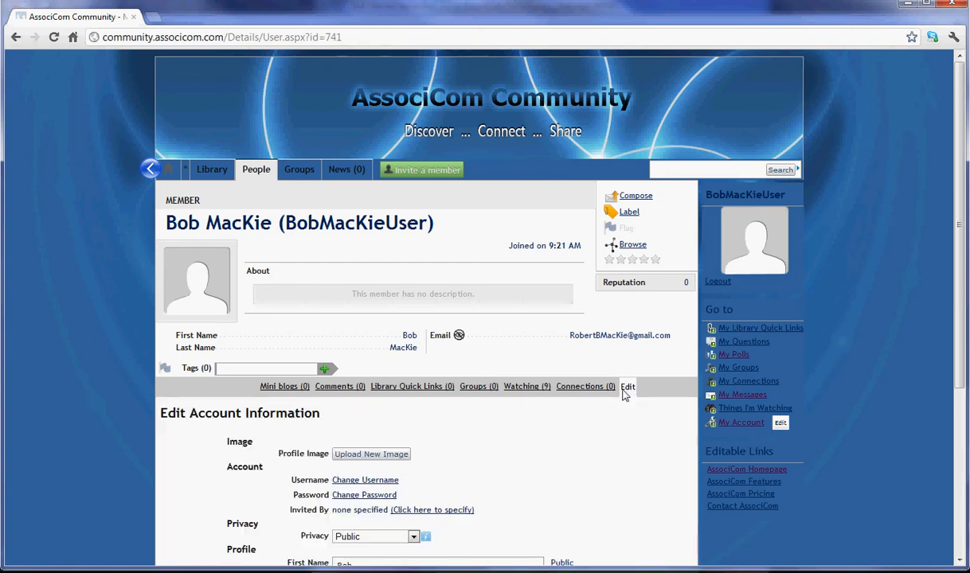
scroll(622, 394, "down", 2)
scroll(623, 399, "down", 3)
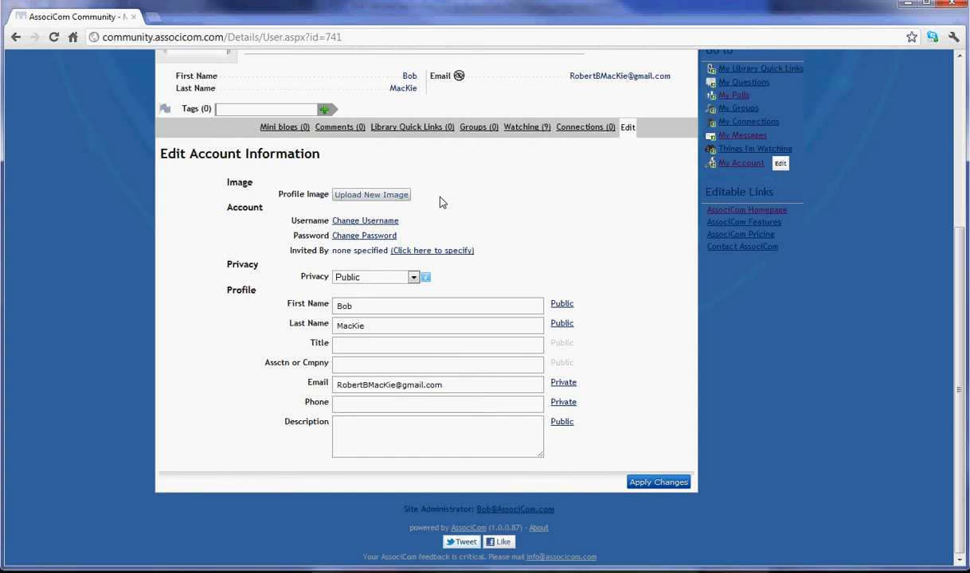
left_click(361, 197)
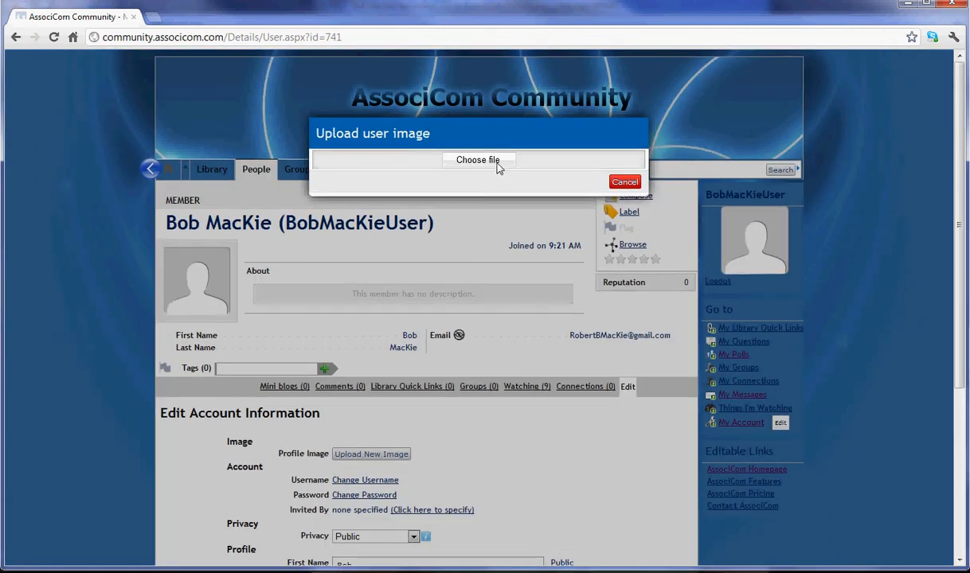
left_click(489, 161)
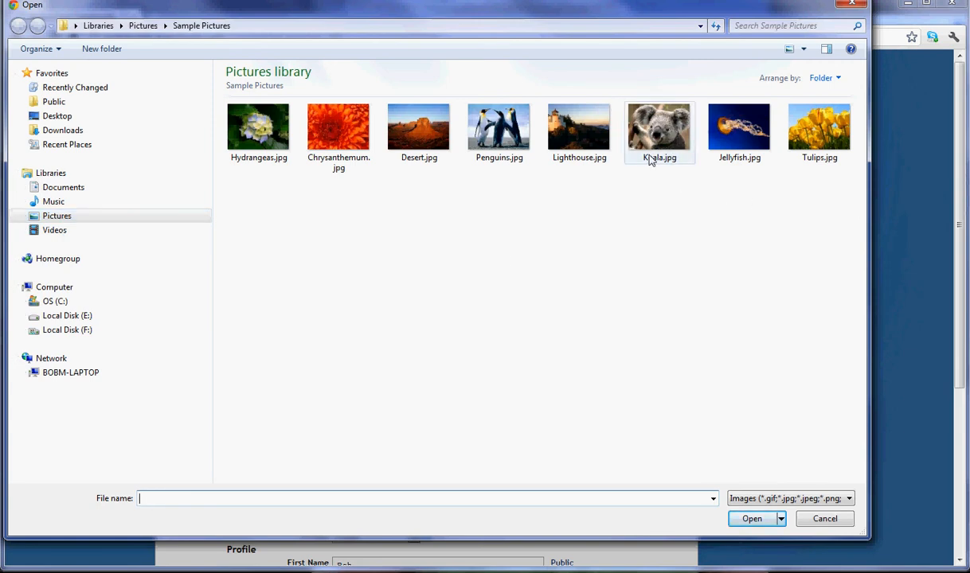
Step: Choose the portrait photo from Pictures > Family and Friends > personal subfolder
left_click(58, 218)
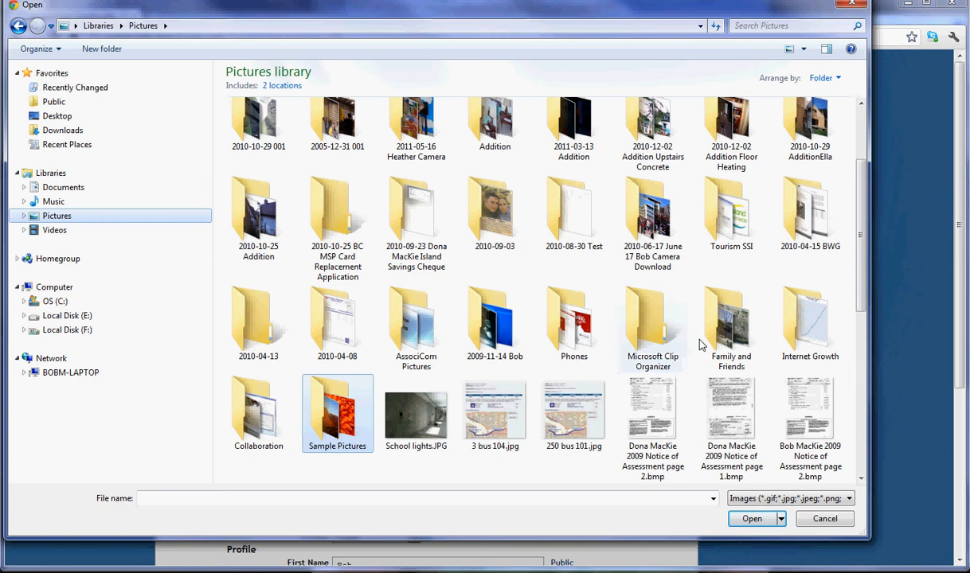
double_click(728, 328)
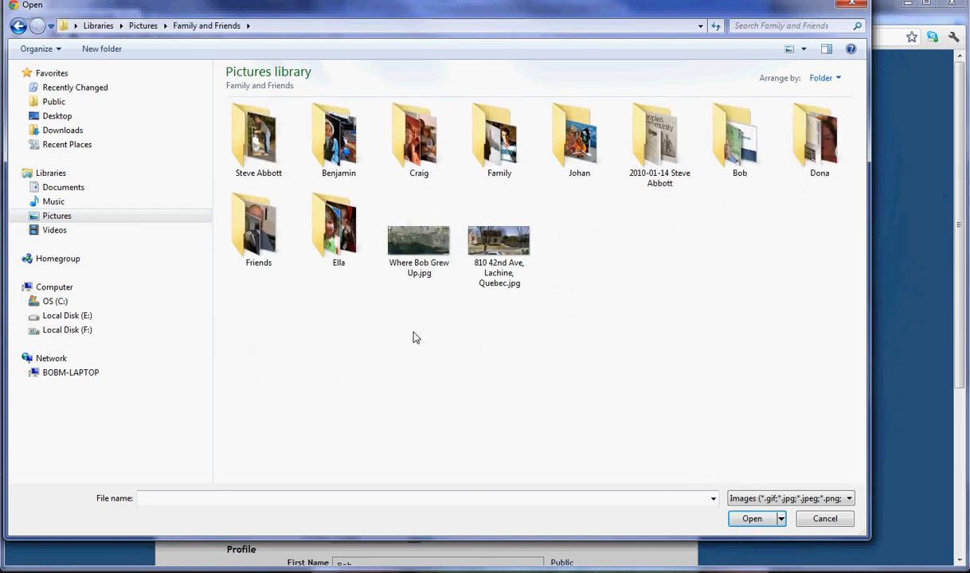
double_click(736, 144)
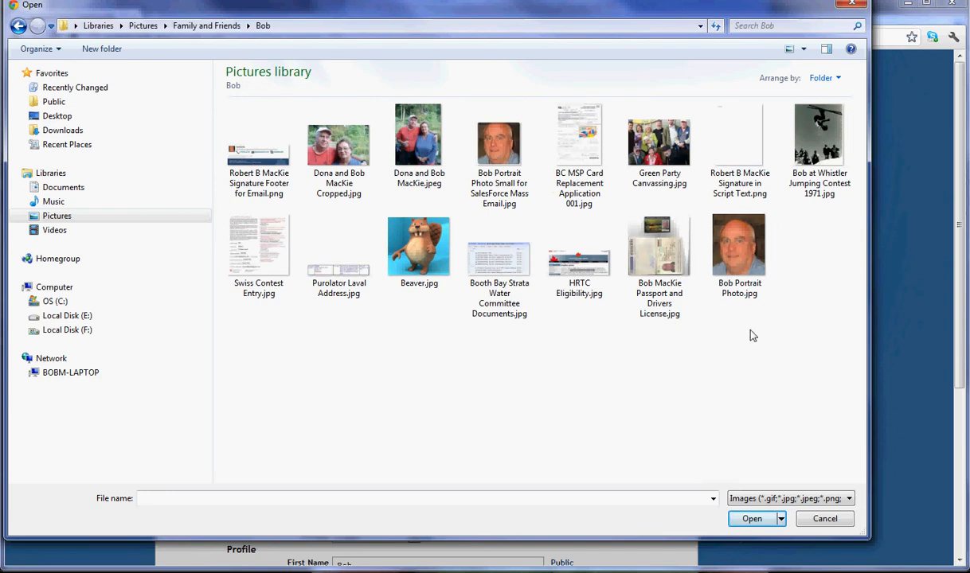
left_click(749, 256)
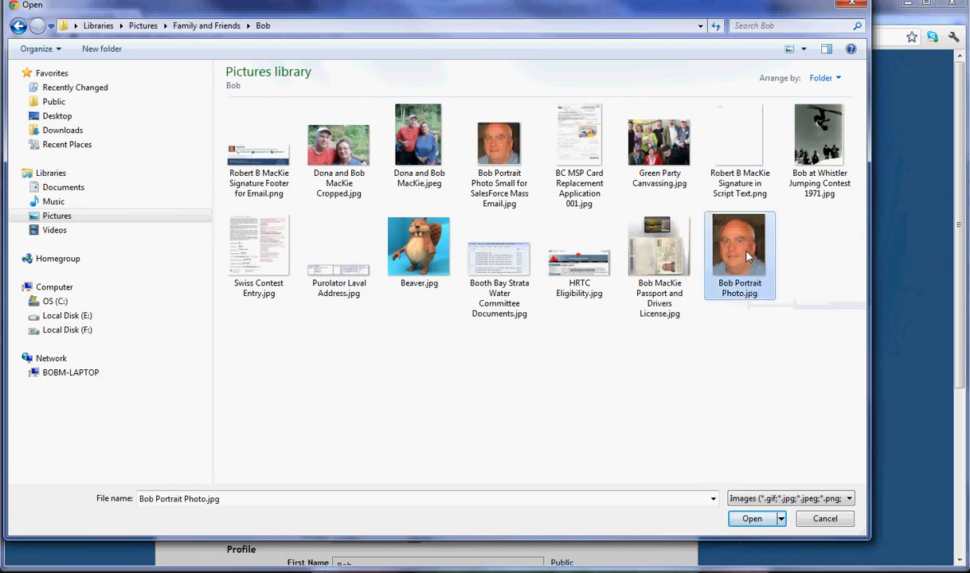
left_click(752, 518)
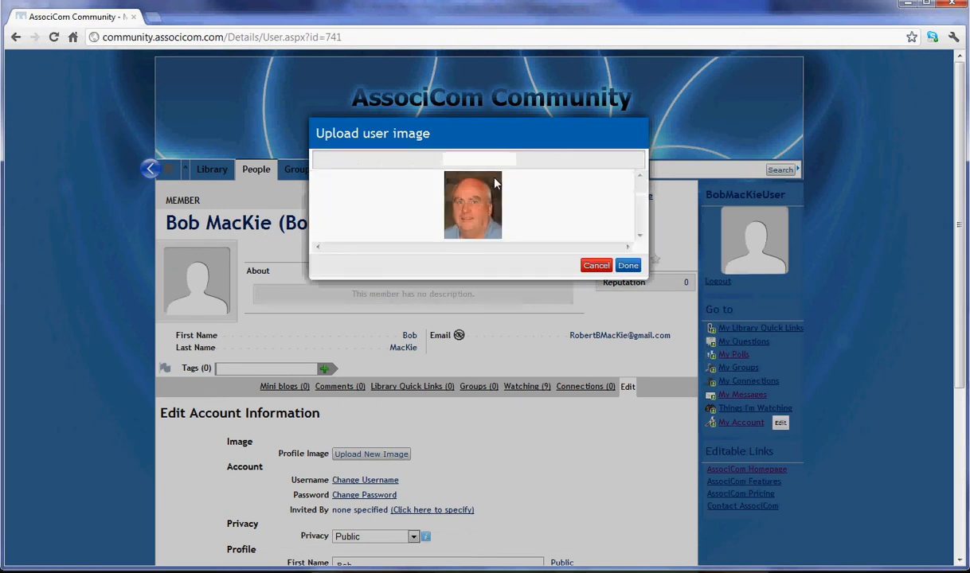
Step: Save the uploaded portrait as the profile picture and scroll down the edit form
left_click(628, 266)
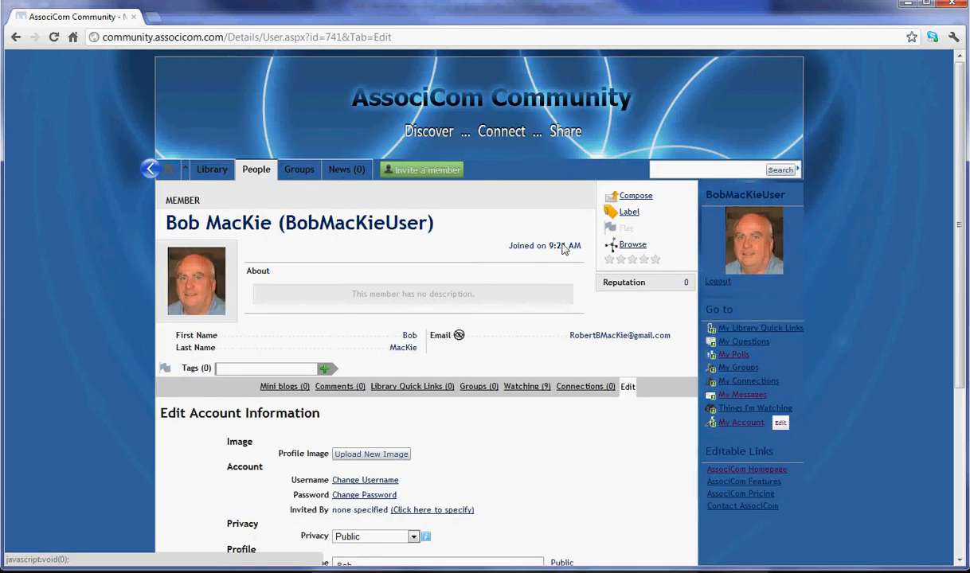
scroll(565, 351, "down", 5)
scroll(621, 327, "down", 2)
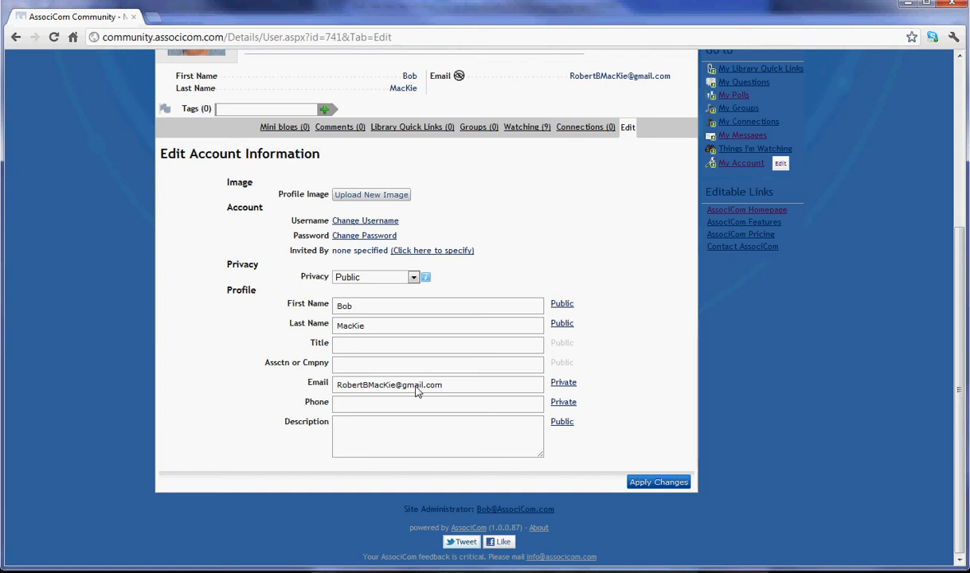
Step: Set the Email field's privacy to Connections Only
left_click(567, 384)
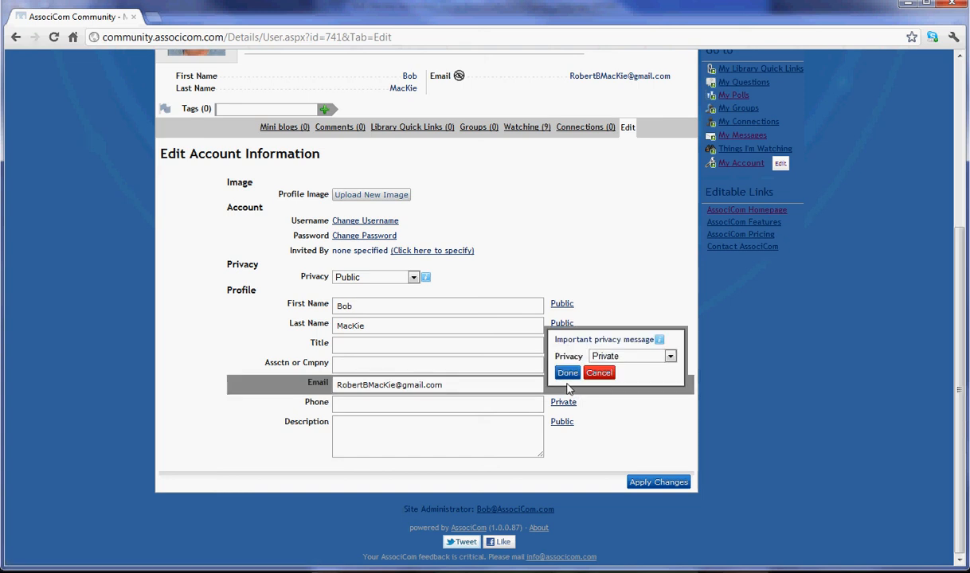
left_click(671, 357)
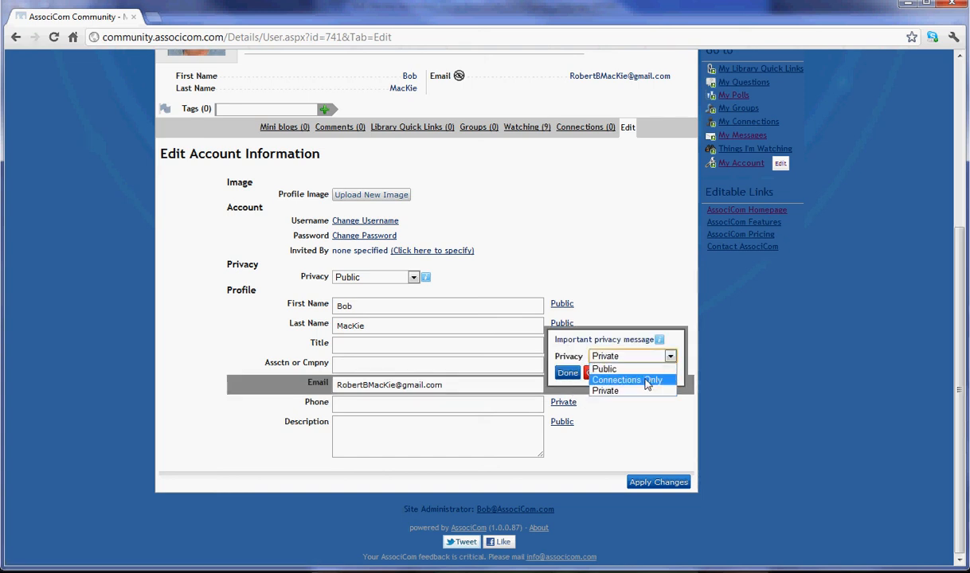
left_click(648, 381)
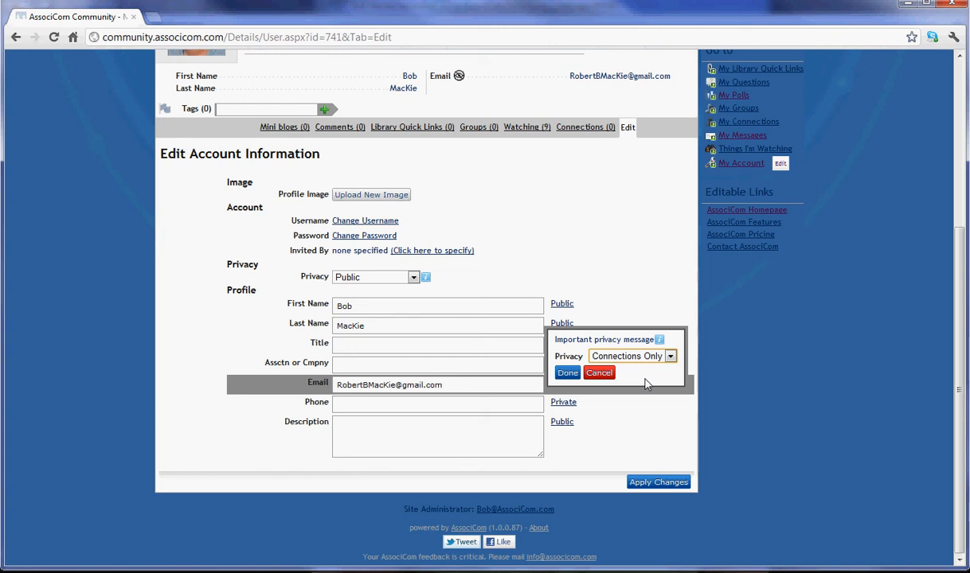
left_click(567, 374)
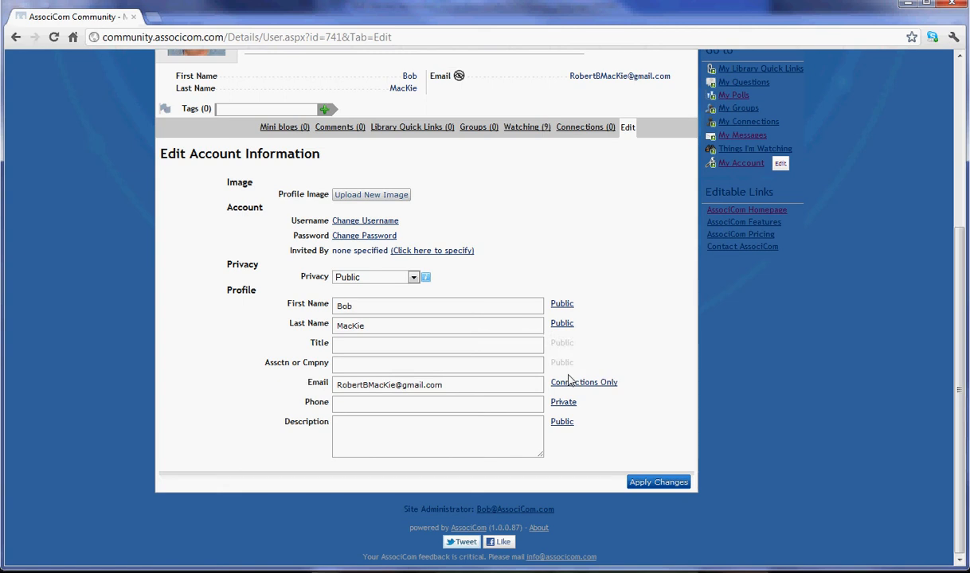
left_click(380, 431)
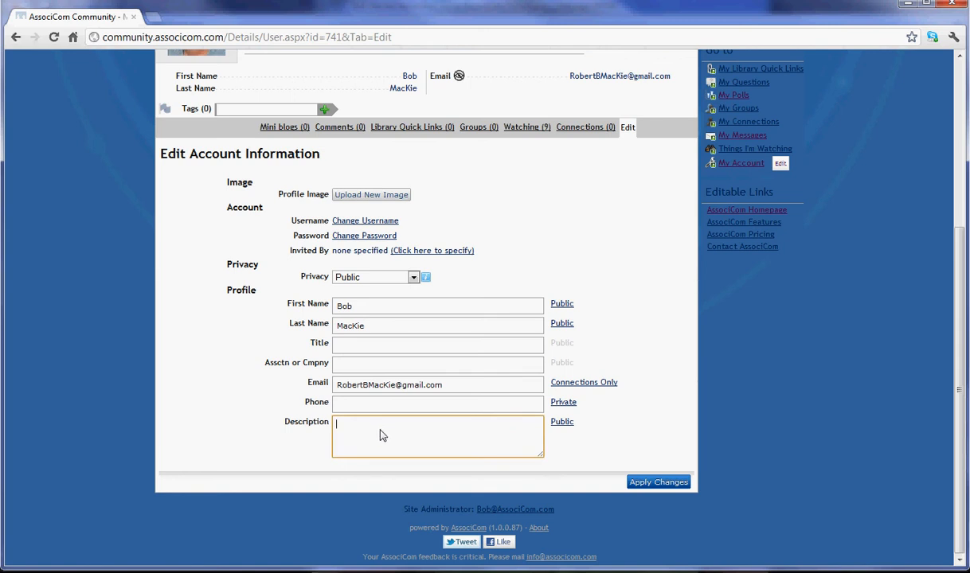
Step: Enter the description 'I am interested in social capital studies.' and apply the profile changes
type("I am inter")
type("ested in social capital studies.")
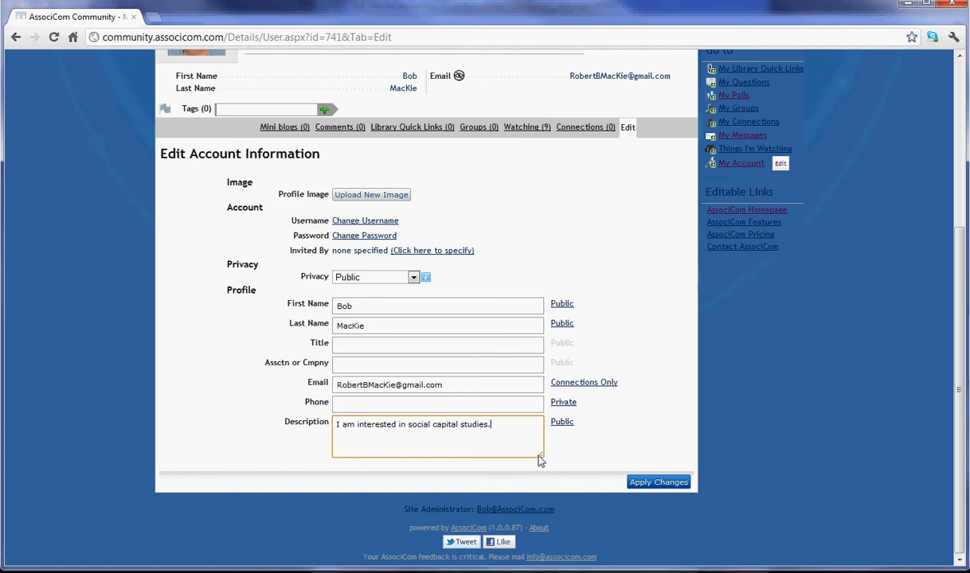
left_click_drag(542, 457, 577, 490)
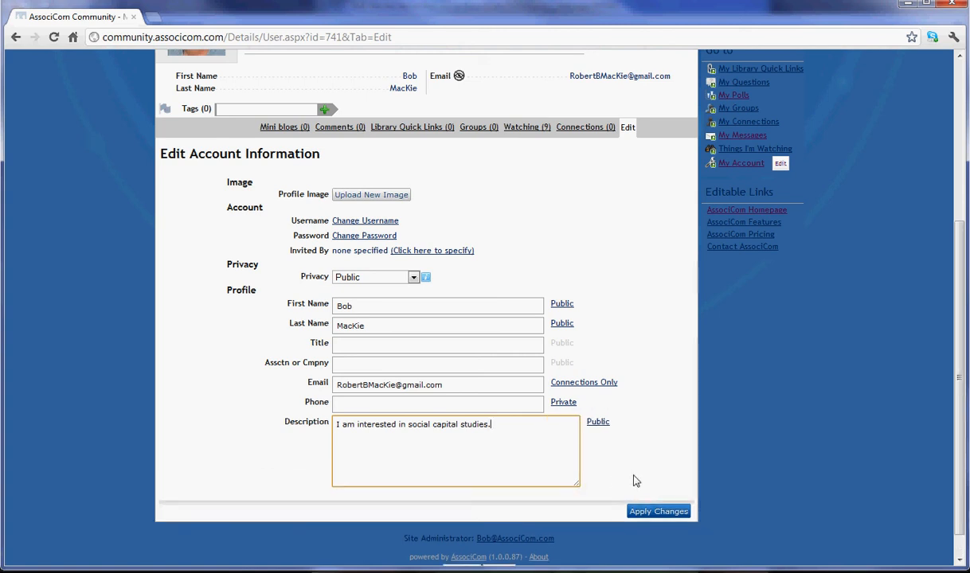
left_click(661, 512)
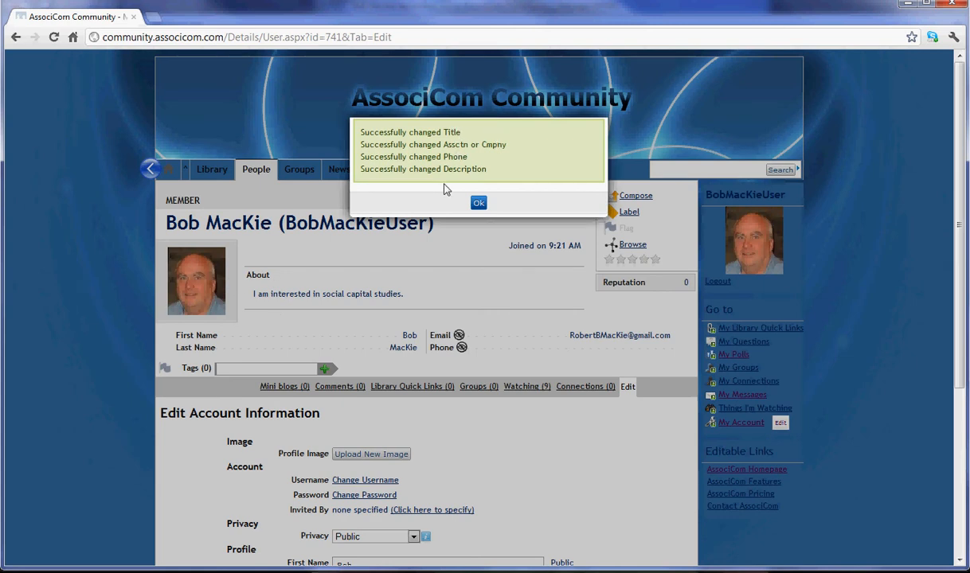
left_click(477, 202)
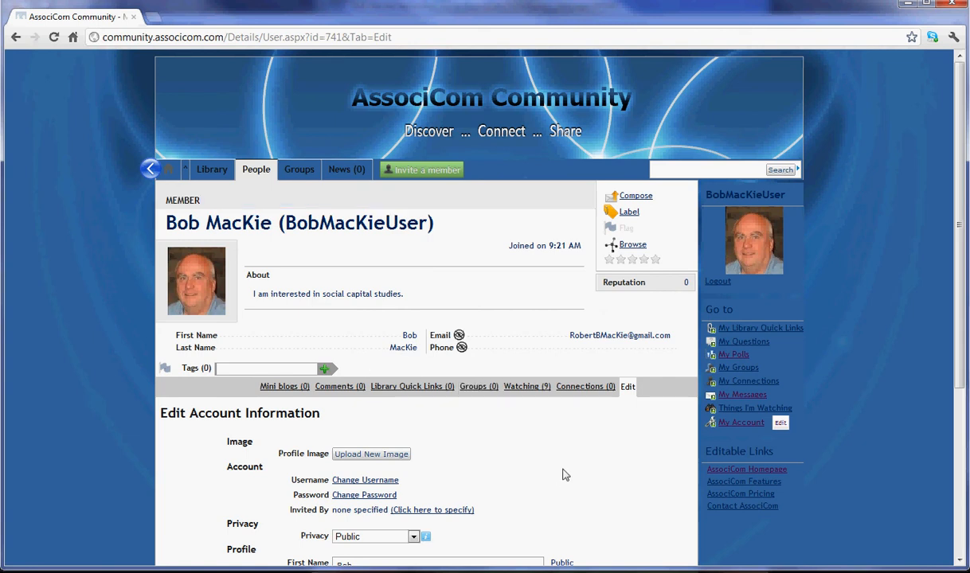
Step: Review the saved profile, then go to the Groups page
scroll(563, 473, "down", 2)
scroll(661, 420, "down", 2)
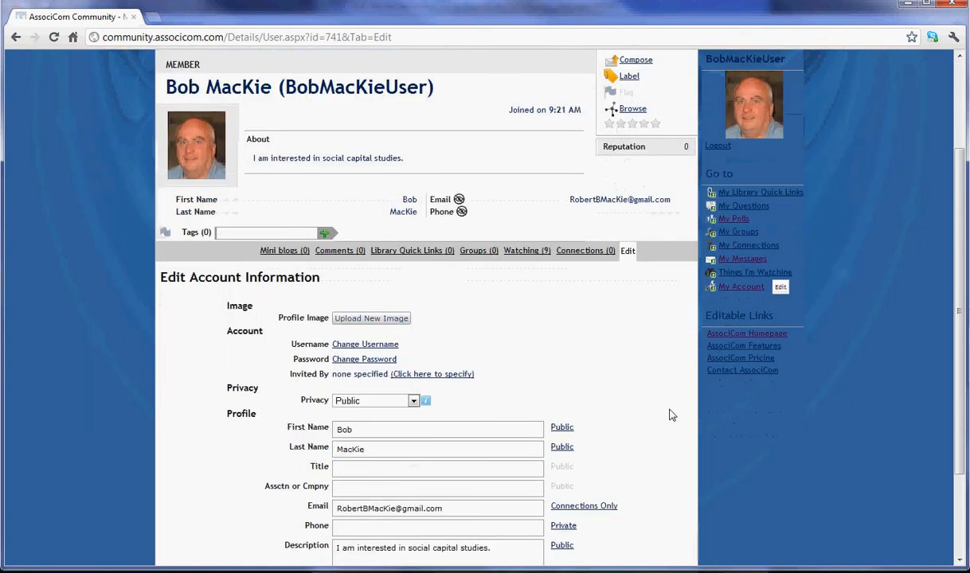
scroll(670, 414, "up", 3)
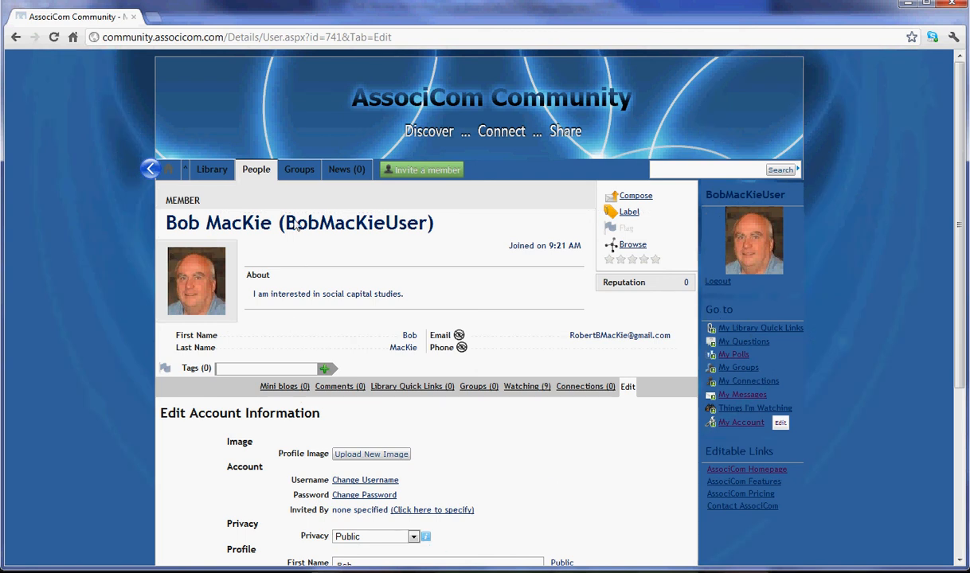
left_click(293, 175)
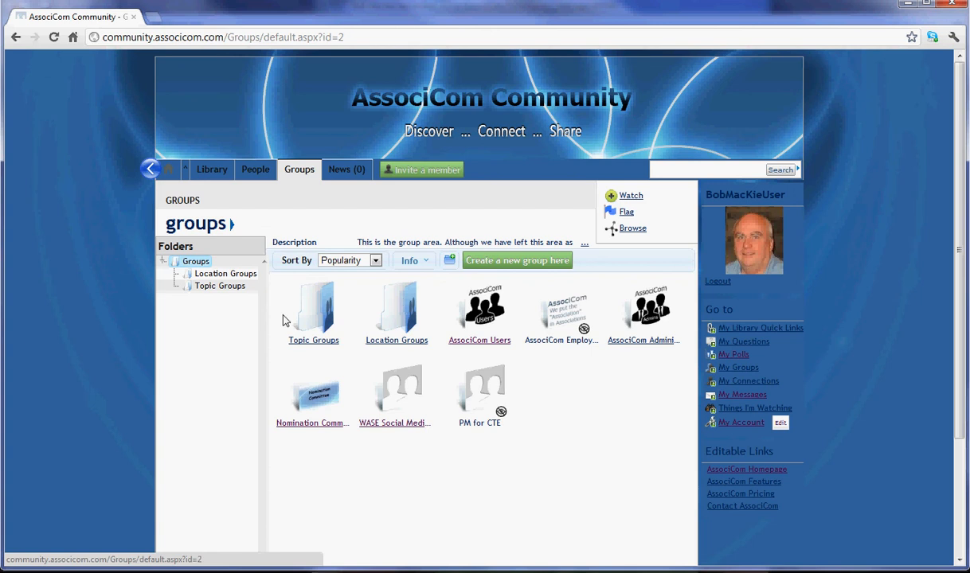
Step: Preview the group tiles and open the AssociCom Users group
mouse_move(319, 322)
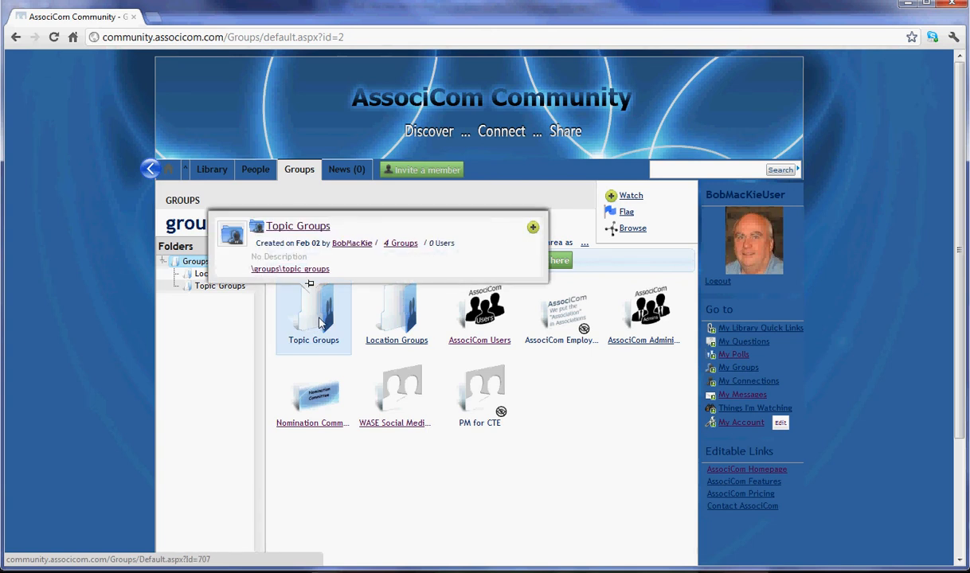
mouse_move(396, 322)
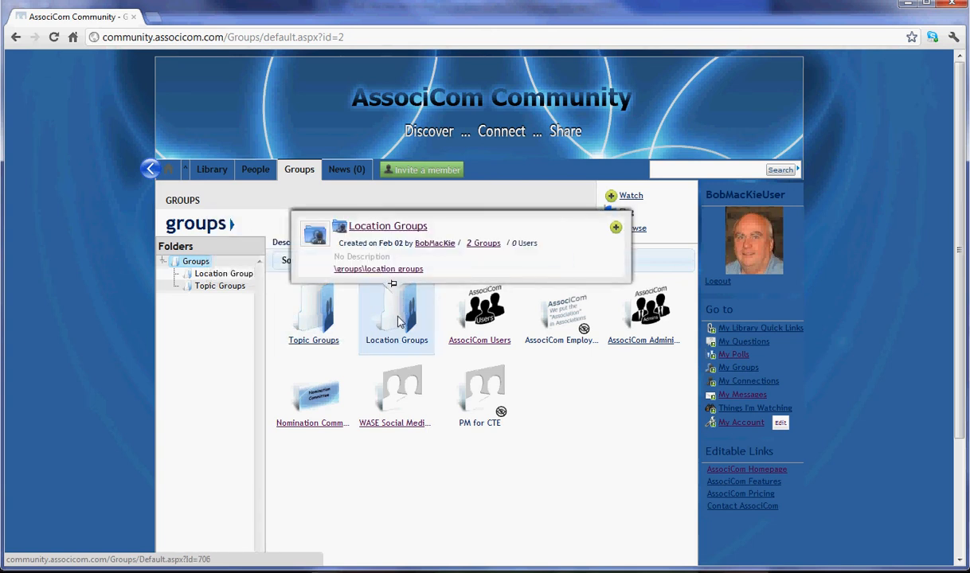
mouse_move(490, 329)
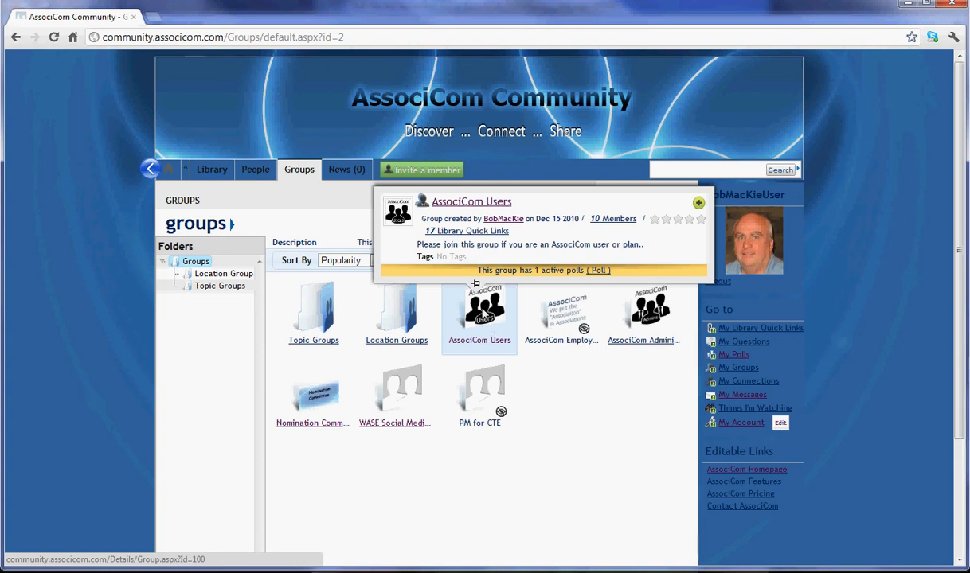
left_click(480, 317)
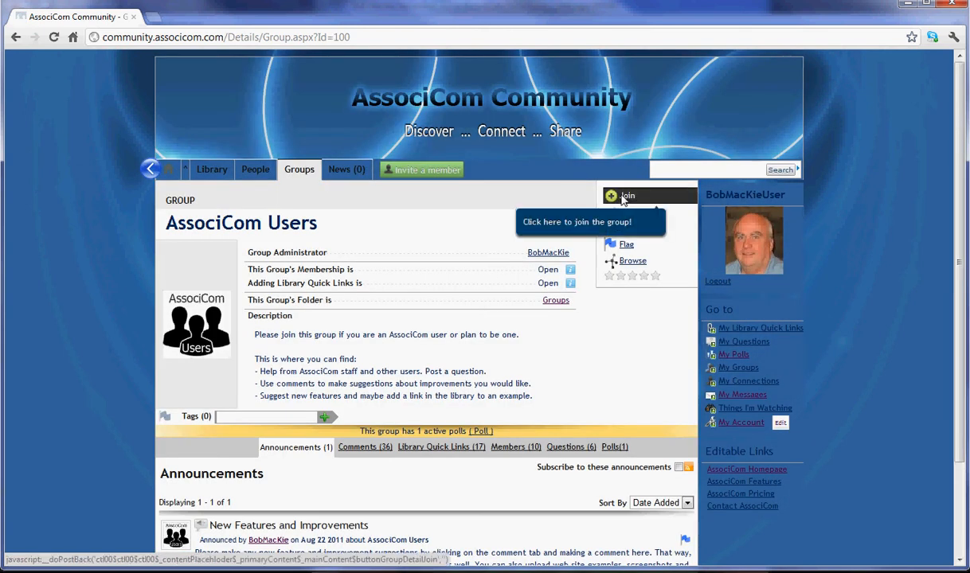
Step: Join AssociCom Users with both Comments and Announcement subscriptions kept on, then go back to Groups
left_click(625, 198)
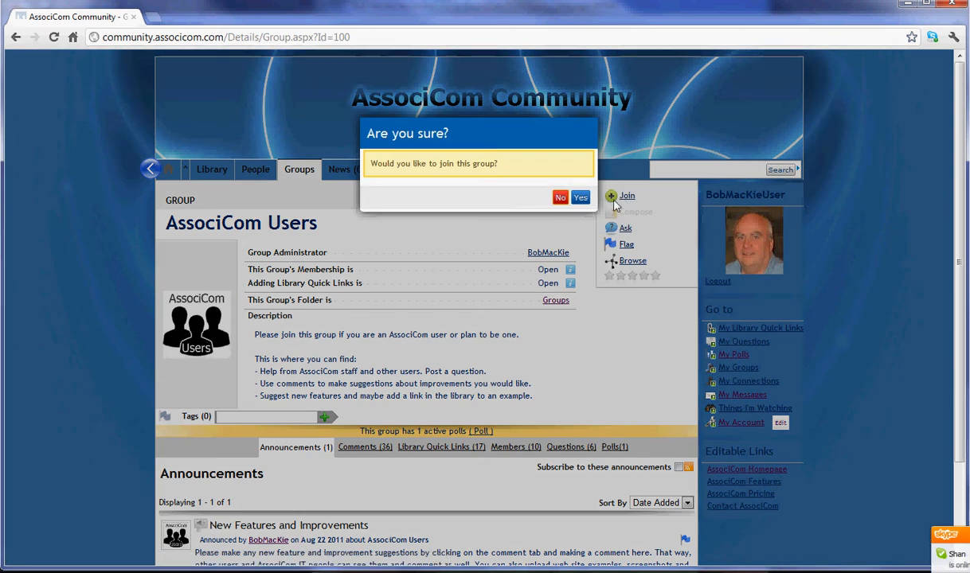
left_click(580, 198)
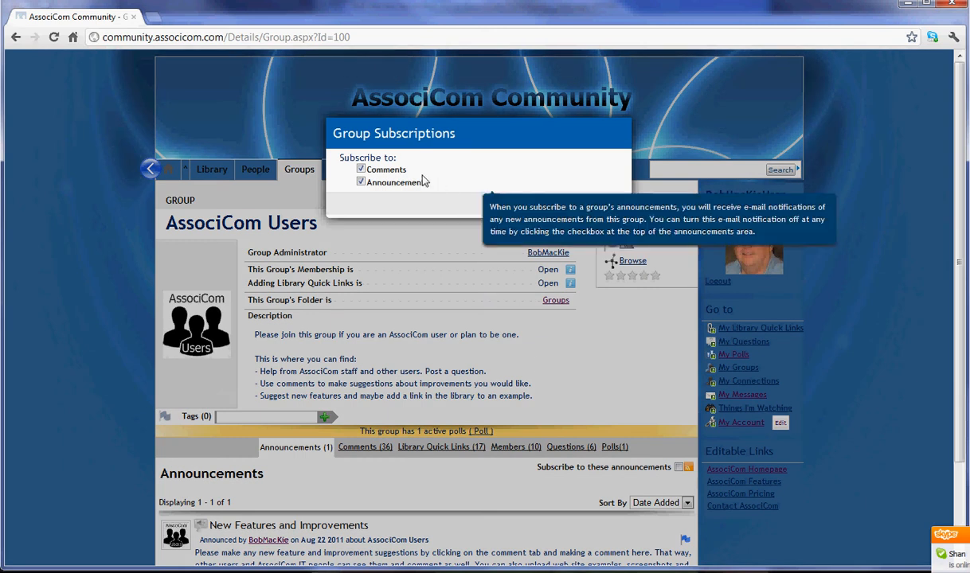
mouse_move(396, 175)
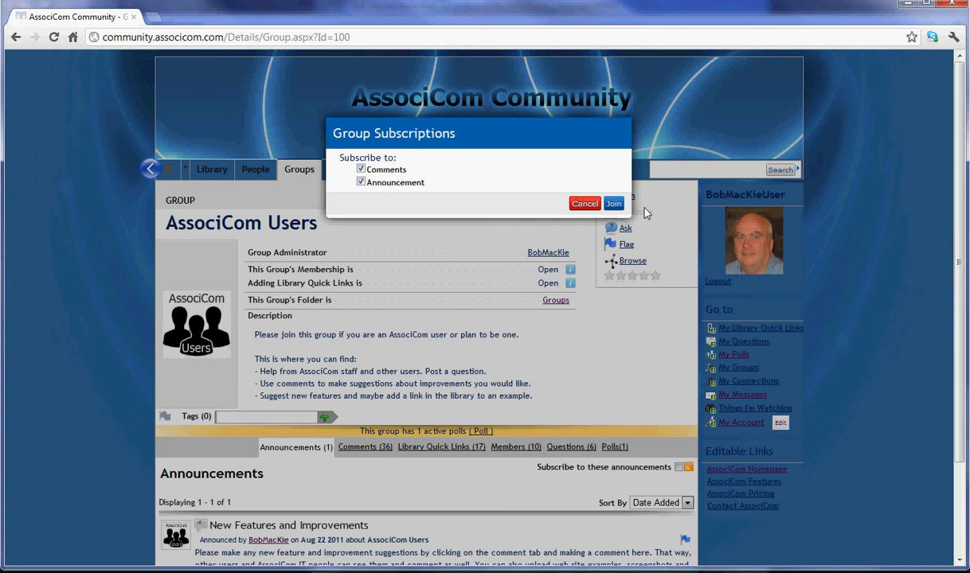
left_click(613, 205)
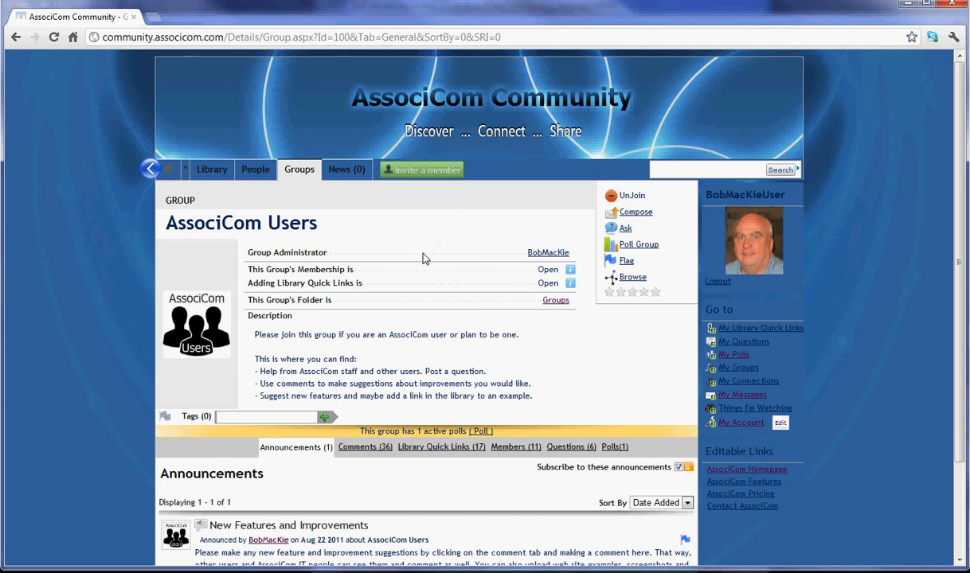
left_click(300, 171)
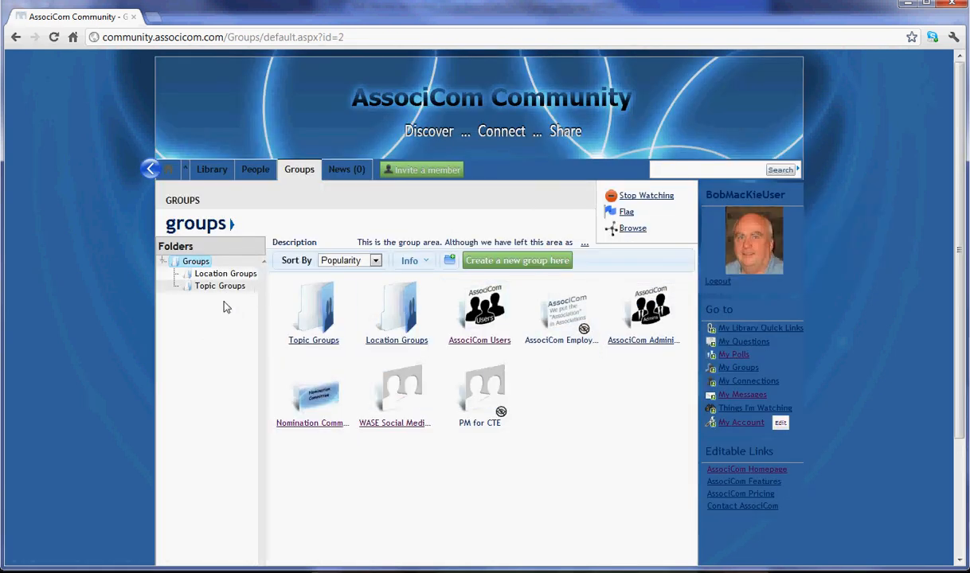
Step: Open Topic Groups and go to the Education Group page
left_click(313, 323)
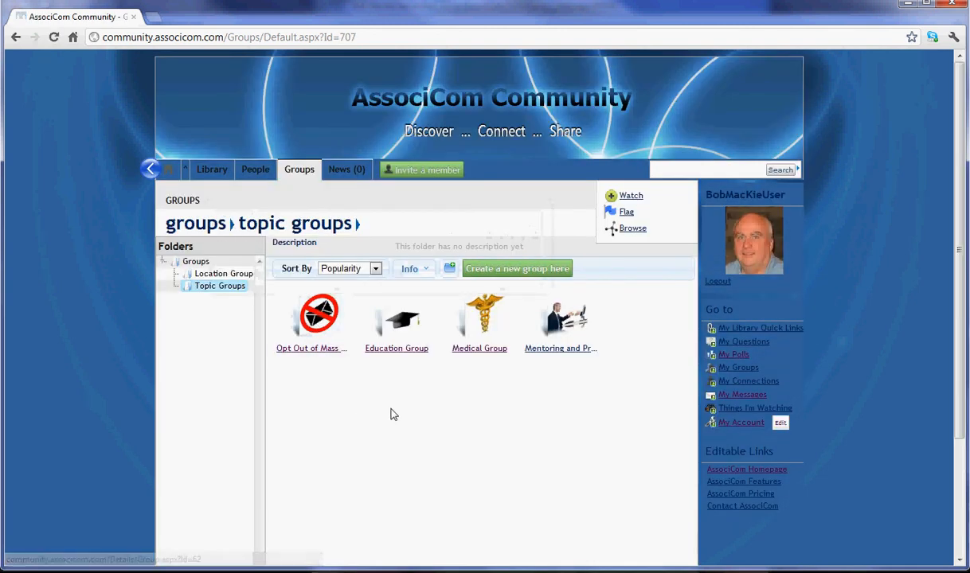
mouse_move(399, 334)
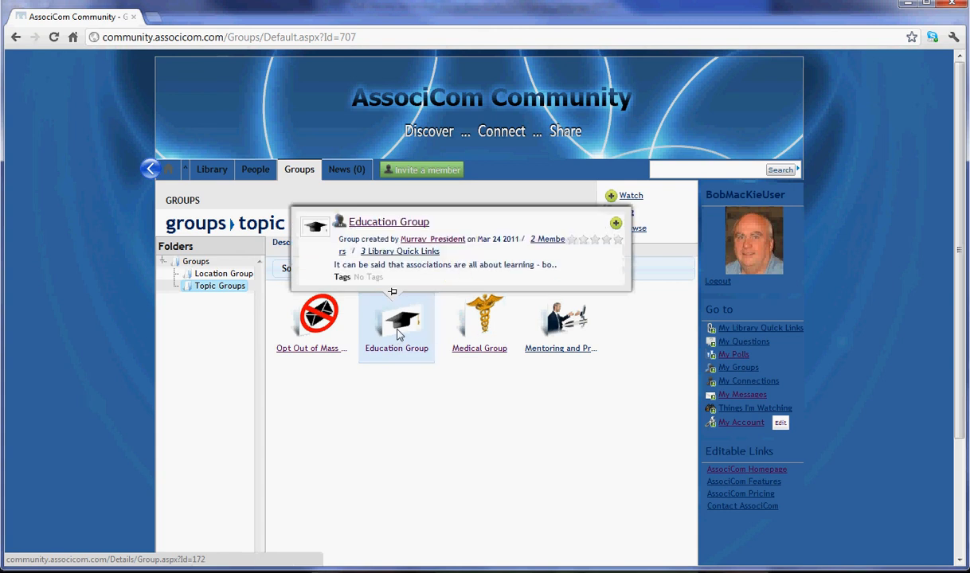
left_click(399, 335)
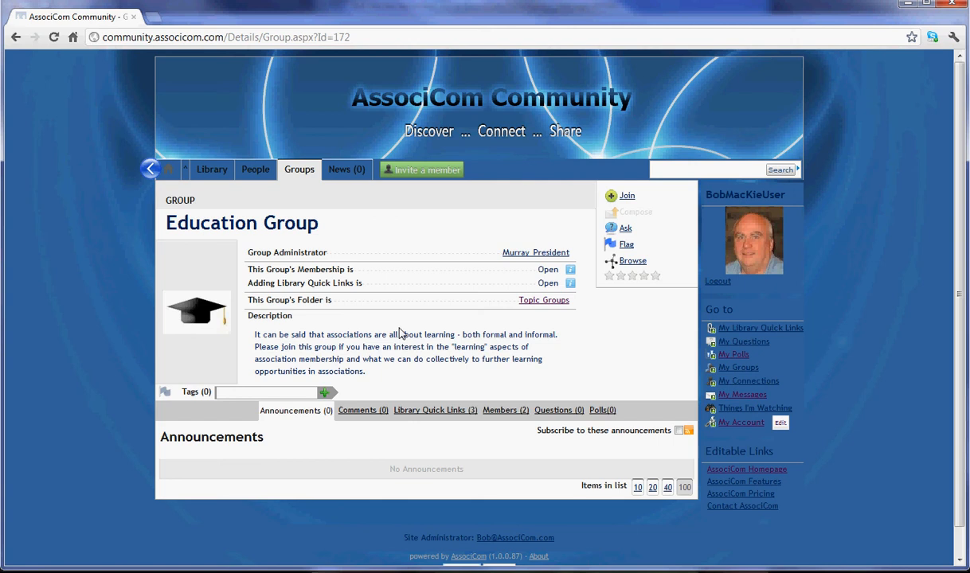
Step: Join the Education Group with Comments and Announcement subscriptions both unchecked
left_click(628, 196)
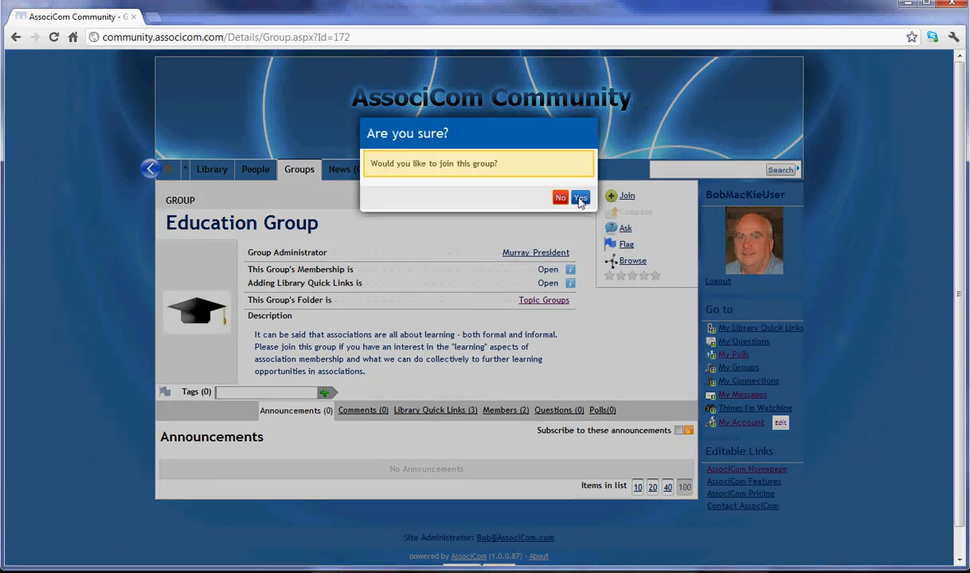
left_click(580, 198)
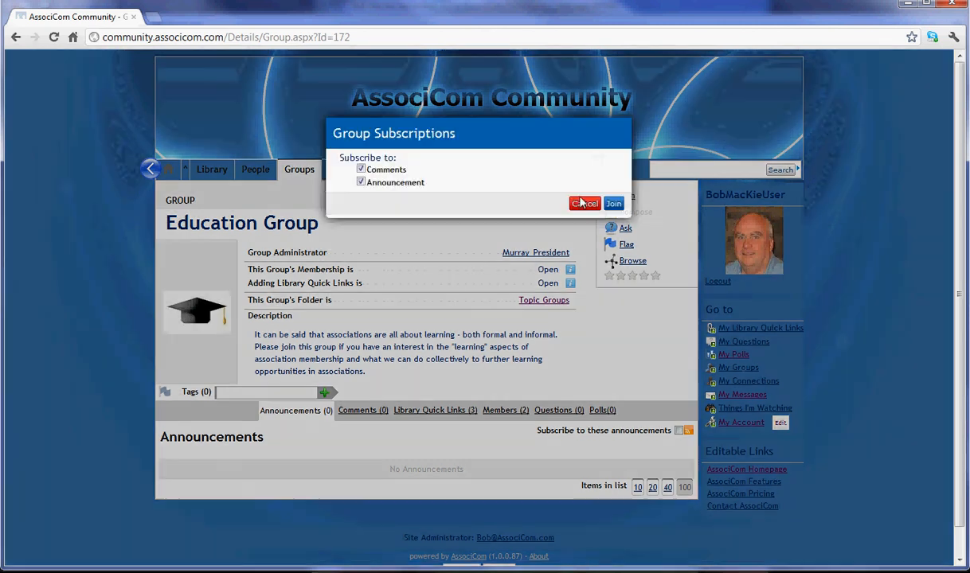
left_click(362, 169)
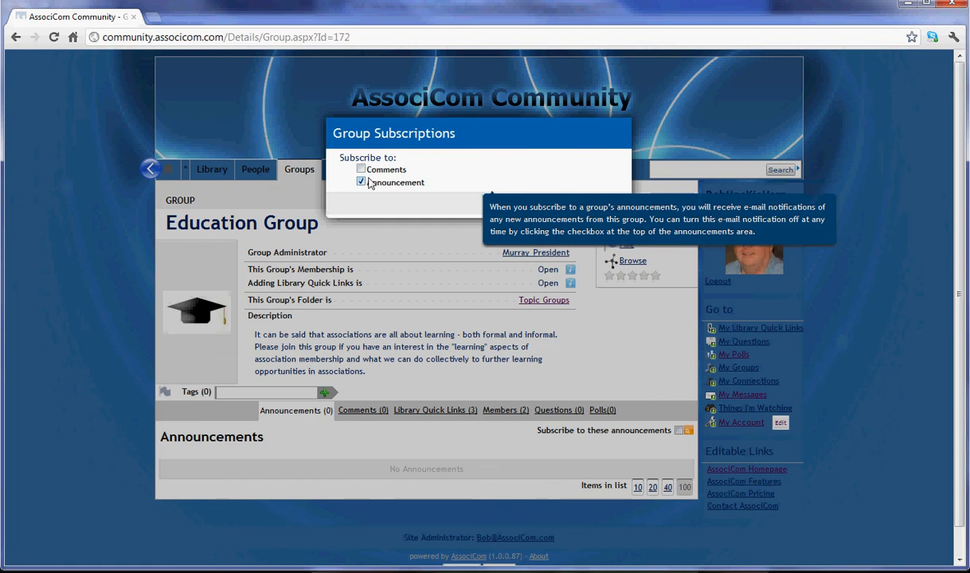
left_click(361, 182)
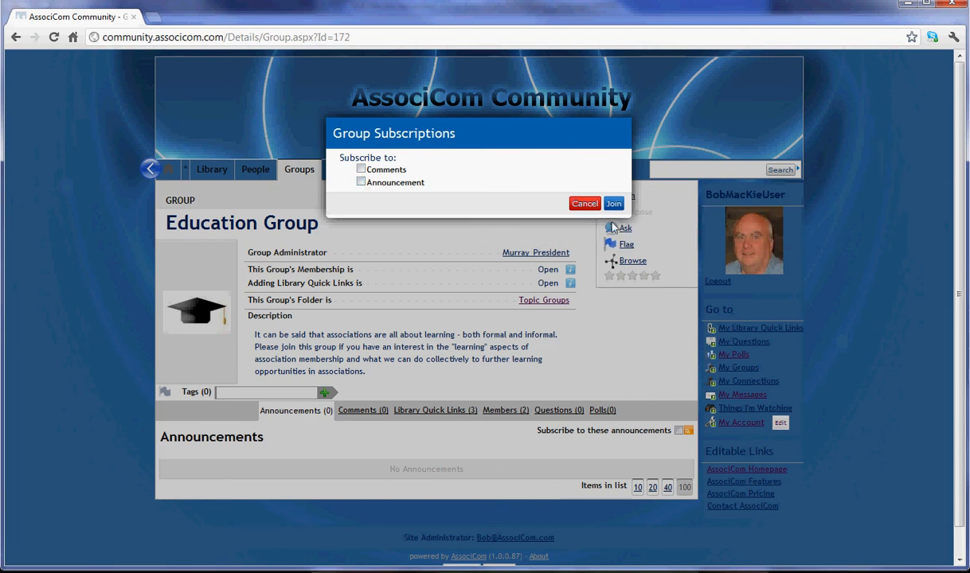
left_click(611, 204)
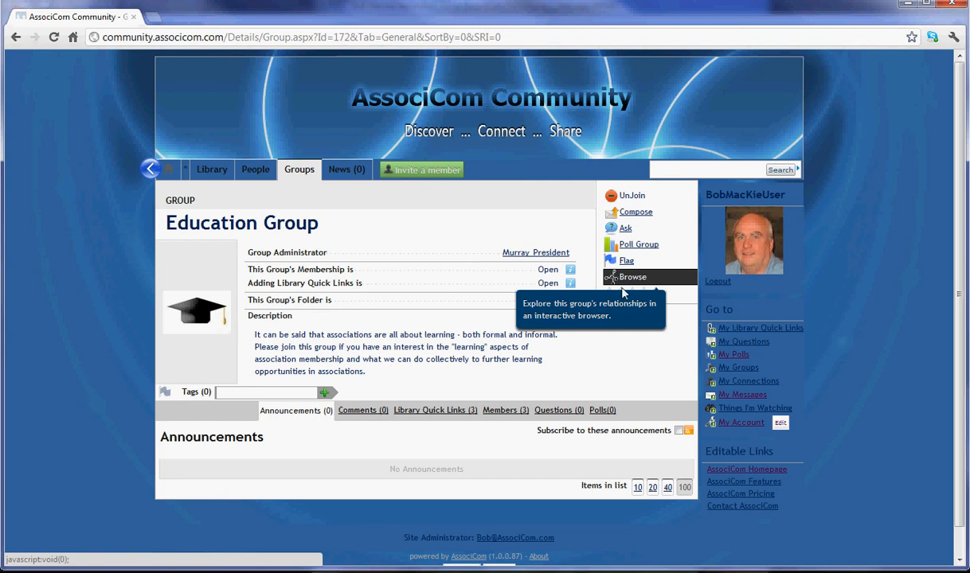
Step: View the Education Group's members, then read through its three Library Quick Links
left_click(510, 413)
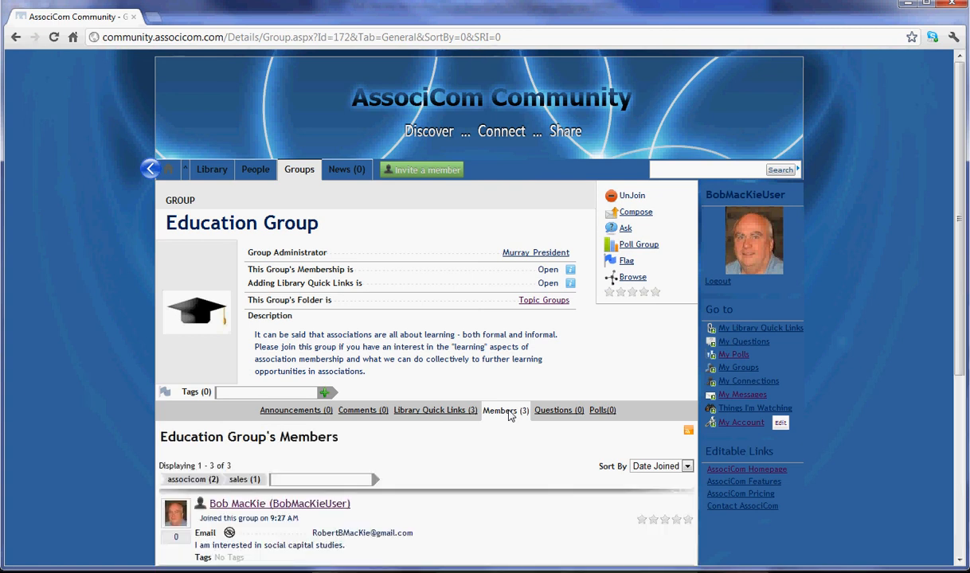
scroll(506, 419, "down", 3)
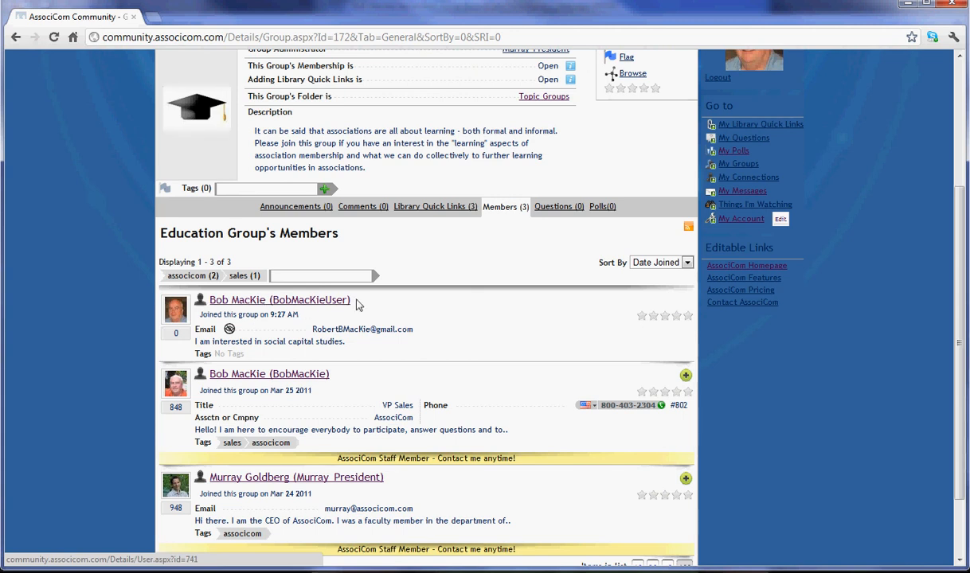
left_click(436, 209)
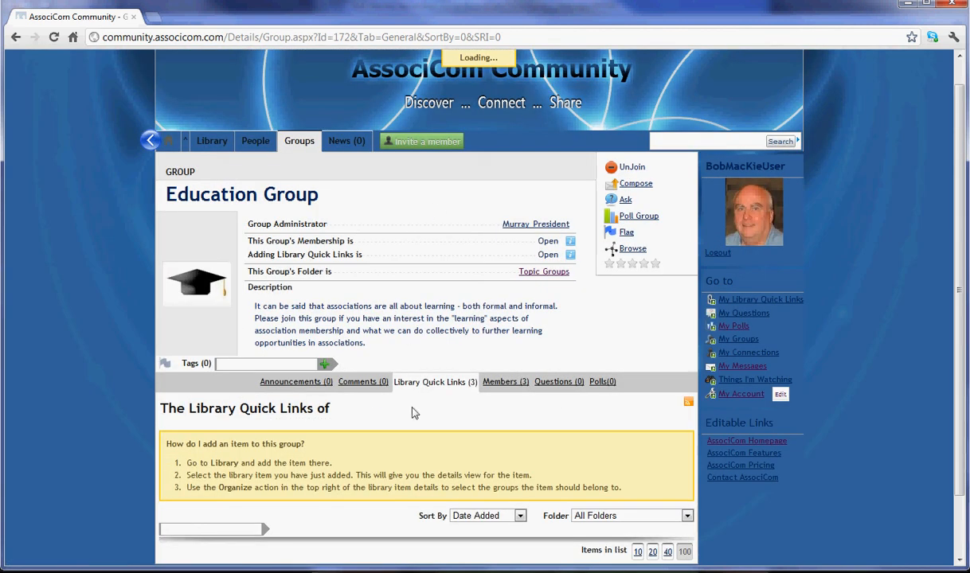
scroll(494, 414, "down", 3)
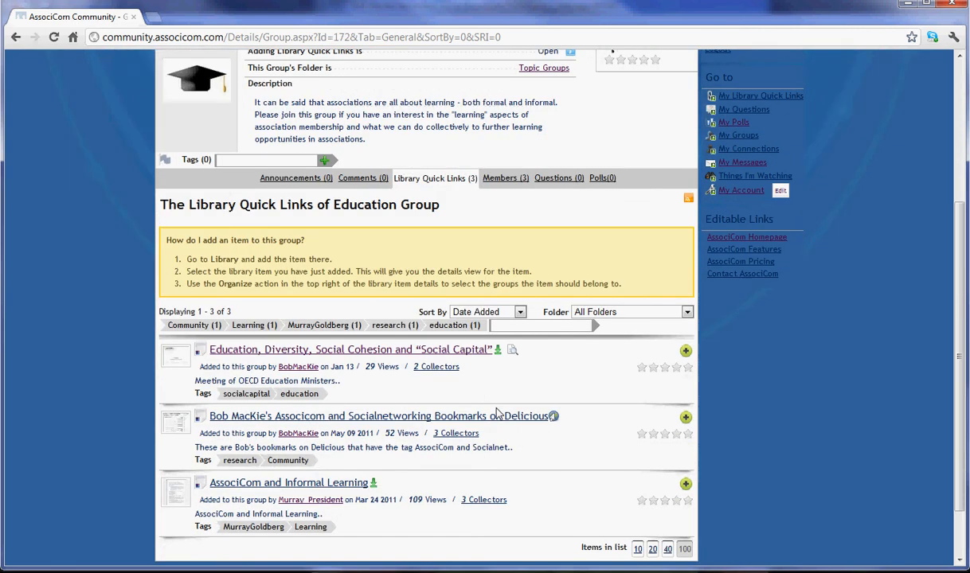
scroll(497, 412, "down", 1)
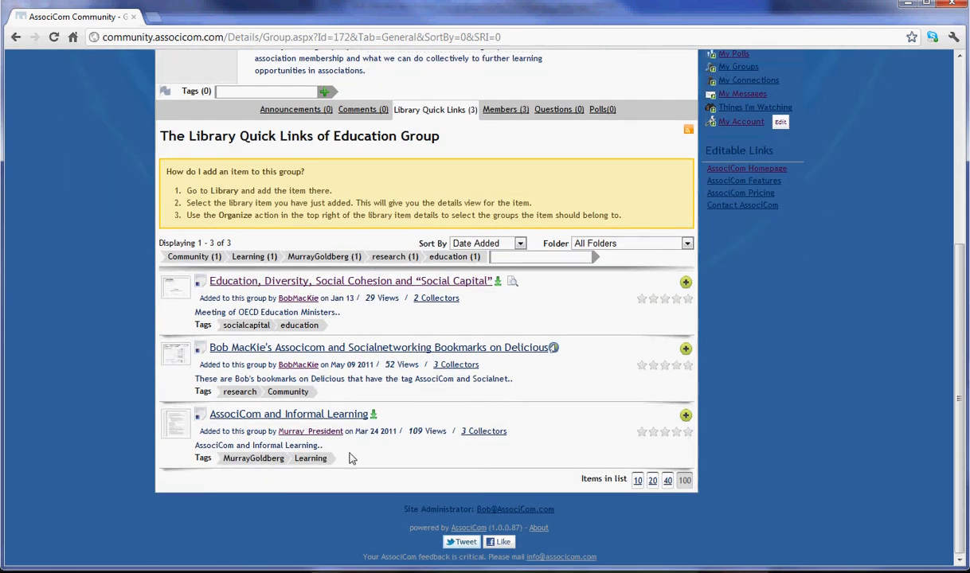
scroll(633, 361, "up", 4)
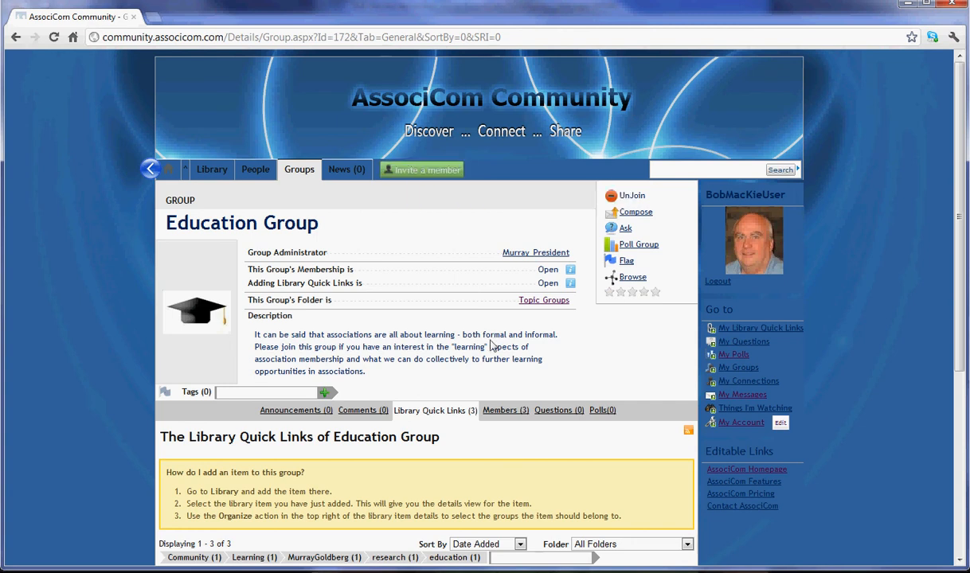
Step: Open the group's interactive relationship map and re-centre it on a member's node
left_click(633, 278)
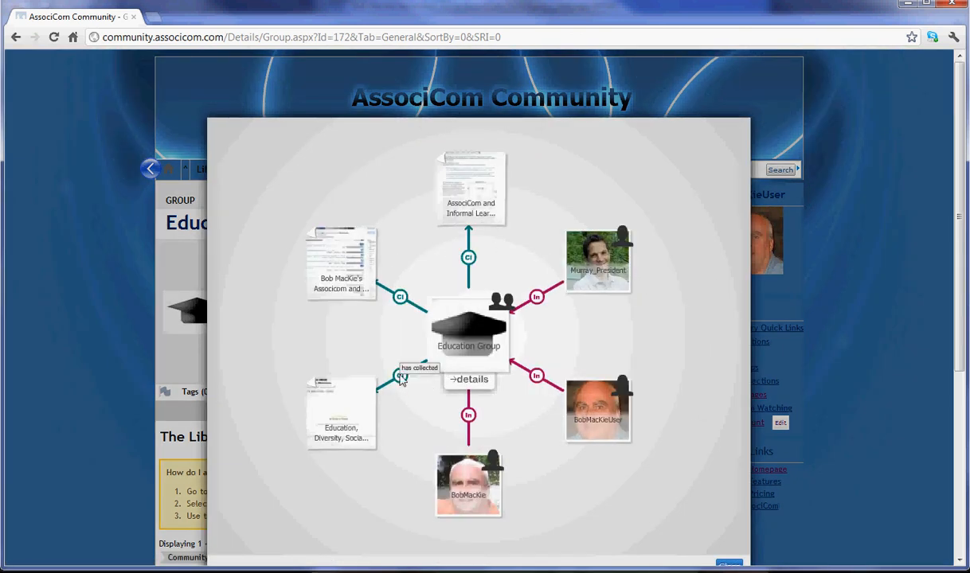
mouse_move(402, 300)
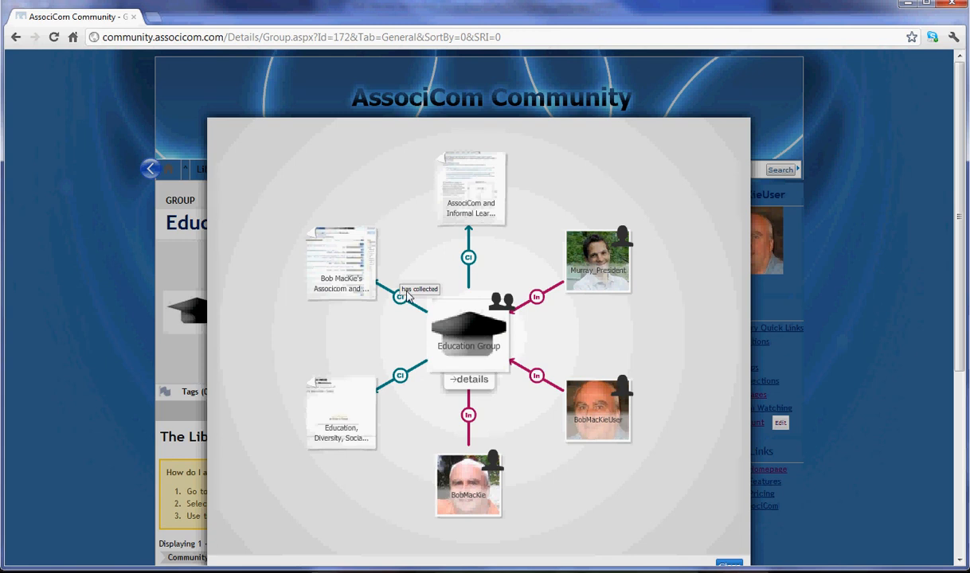
mouse_move(471, 262)
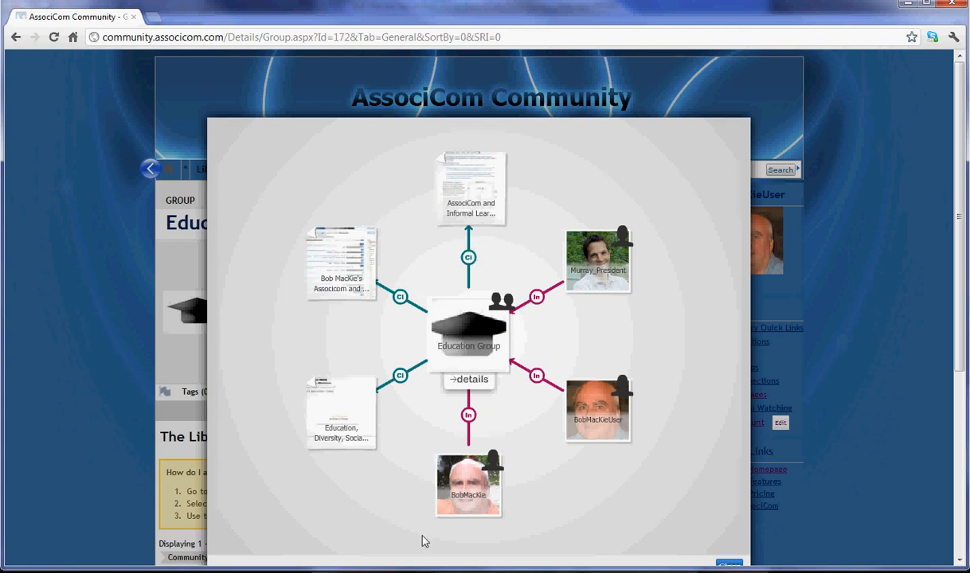
mouse_move(455, 473)
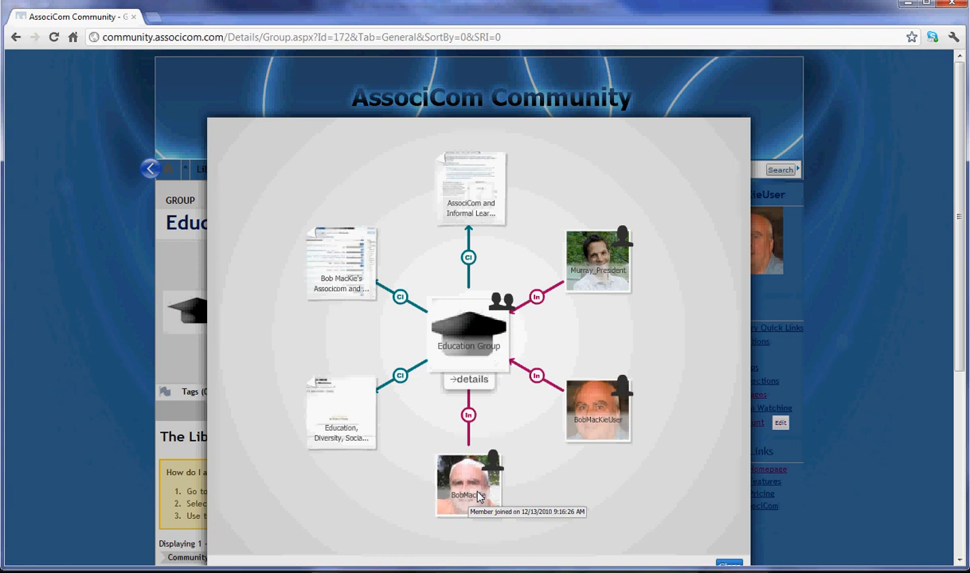
left_click(467, 488)
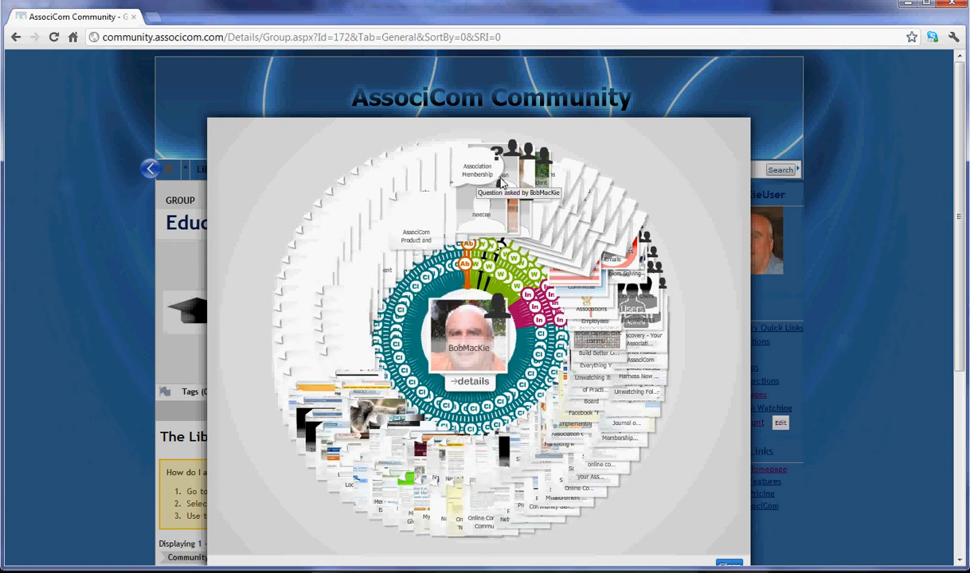
Step: Re-centre the map on the Suggestions folder and view its details briefly
left_click(546, 182)
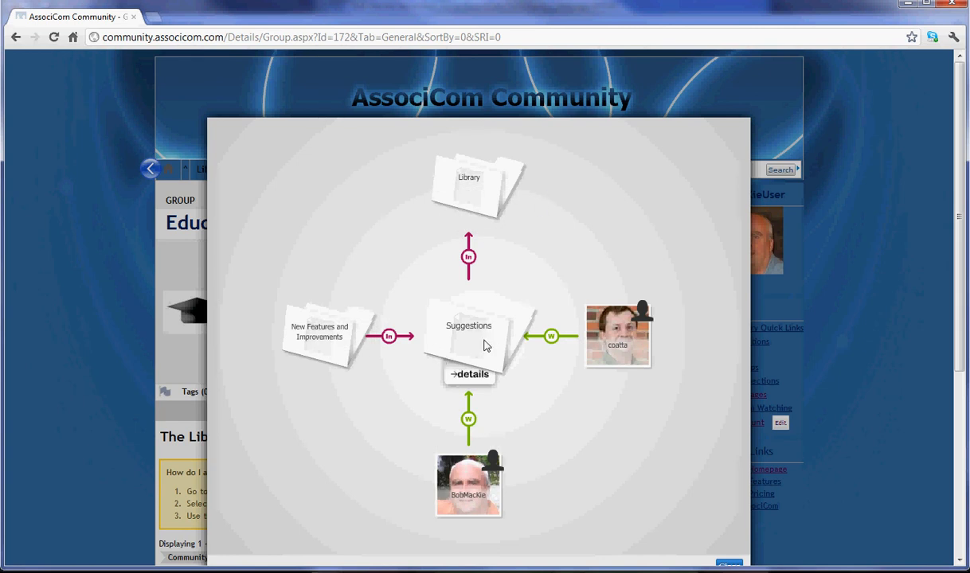
mouse_move(626, 343)
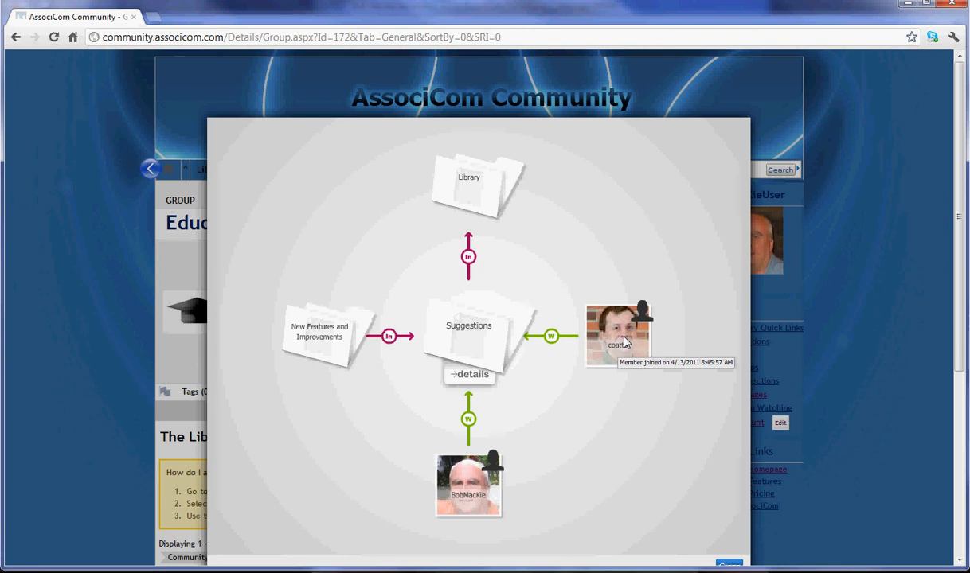
left_click(472, 376)
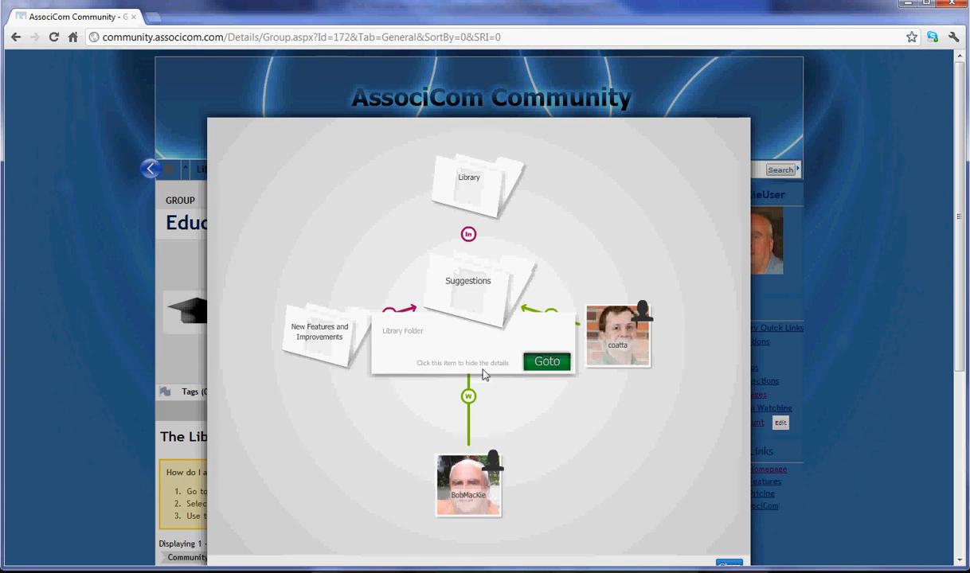
left_click(451, 366)
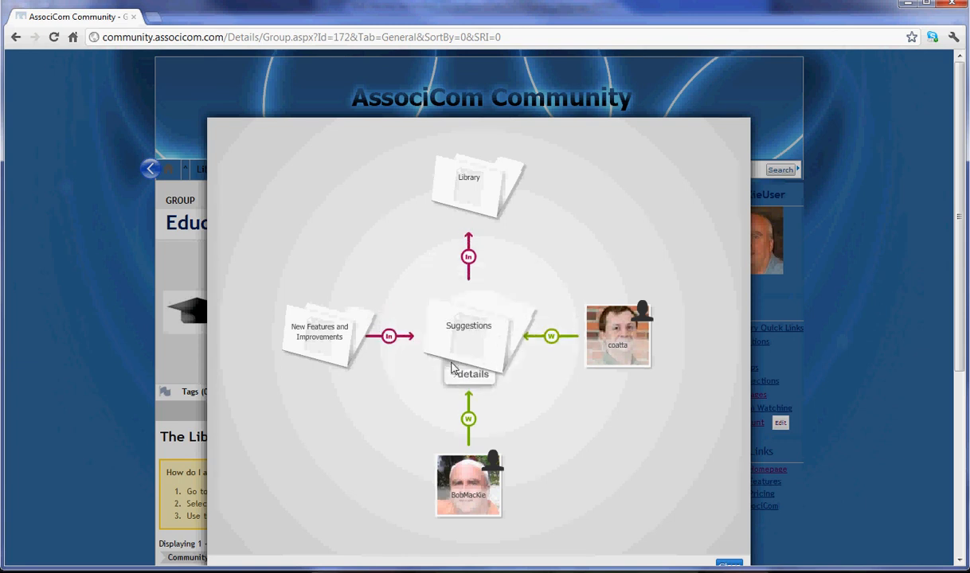
Step: Re-centre on the member, show their details and go to their profile page
left_click(438, 469)
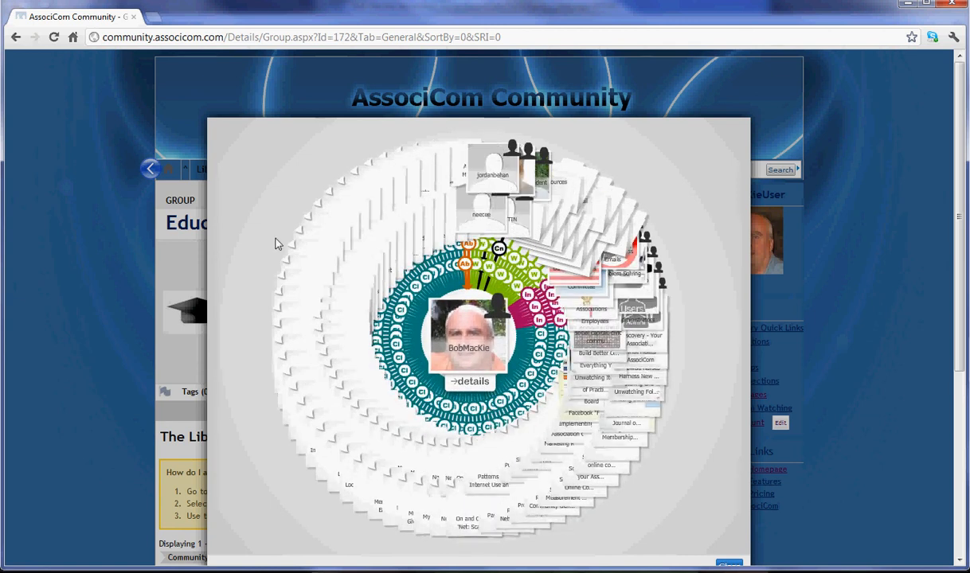
left_click(468, 382)
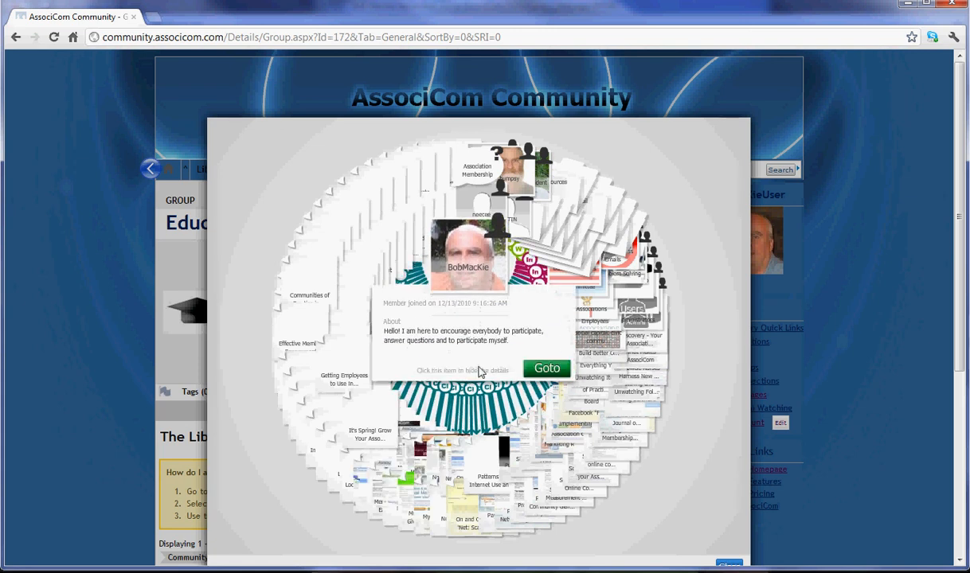
left_click(543, 370)
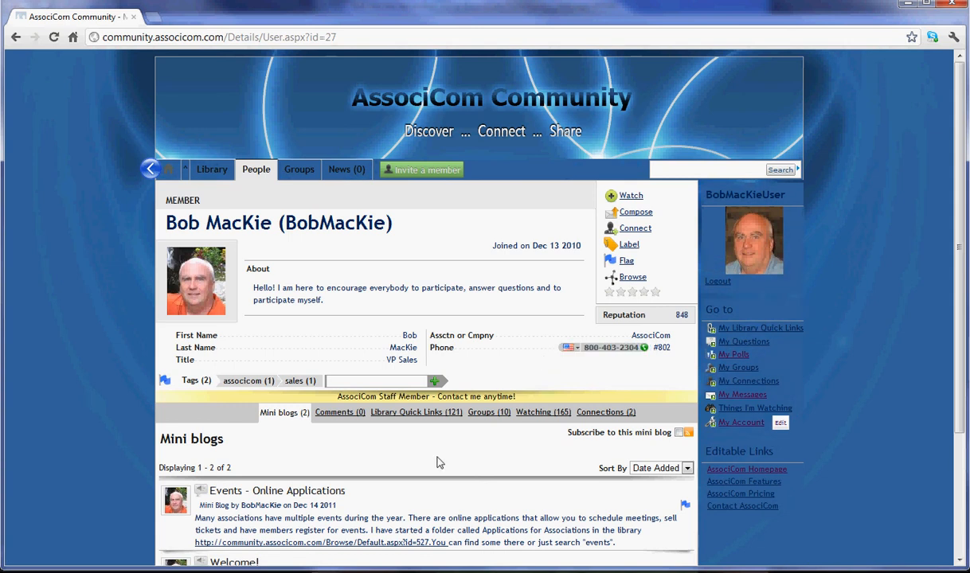
Step: Filter the member's Library Quick Links to the Engagement tag and start adding Evaluation framework
left_click(420, 420)
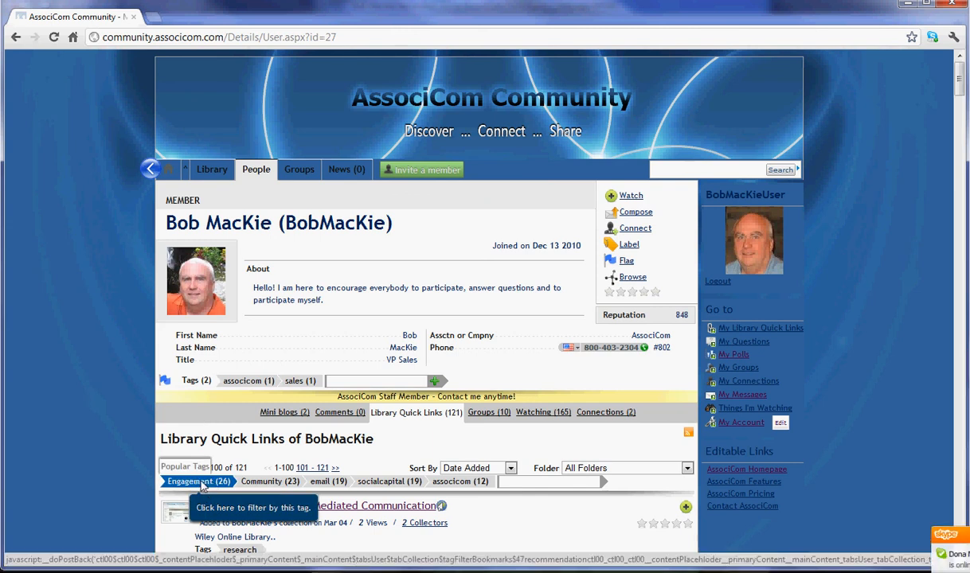
left_click(202, 484)
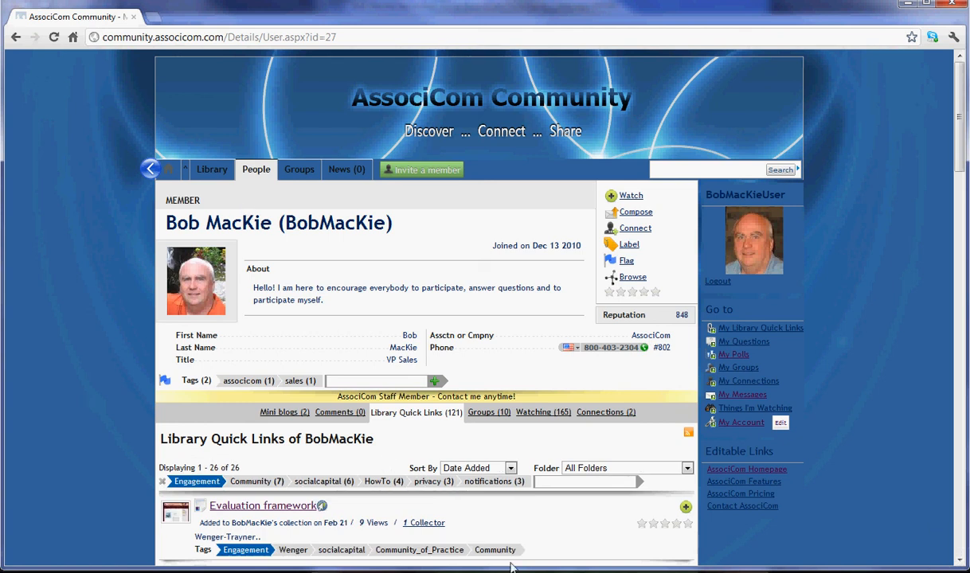
scroll(550, 511, "down", 1)
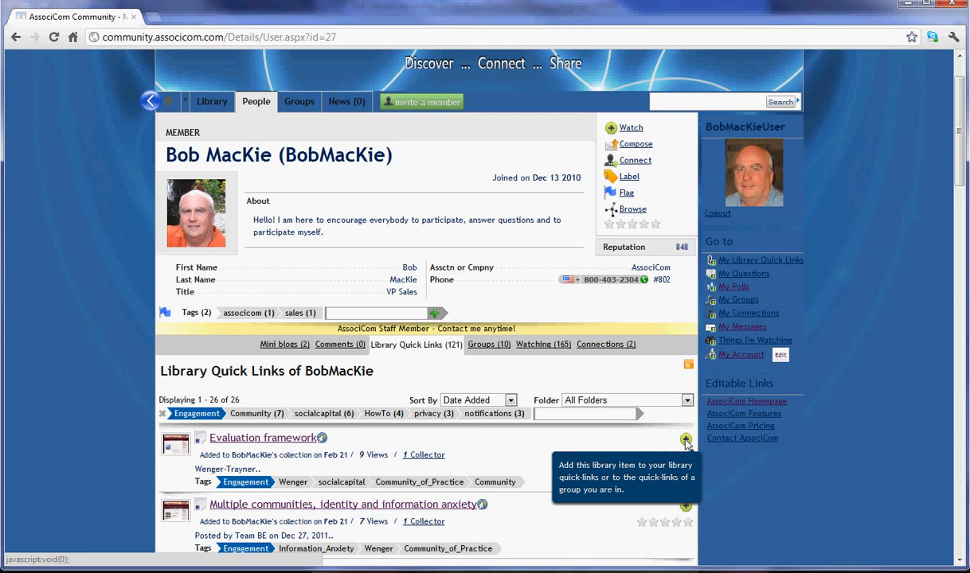
left_click(686, 440)
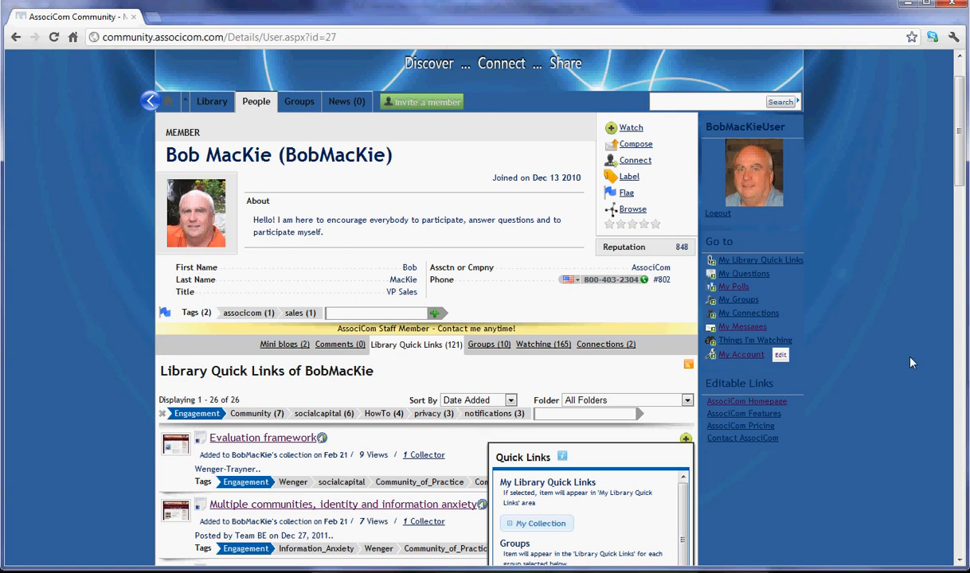
Step: Save Evaluation framework to both My Collection and the Education Group quick links
scroll(912, 363, "down", 2)
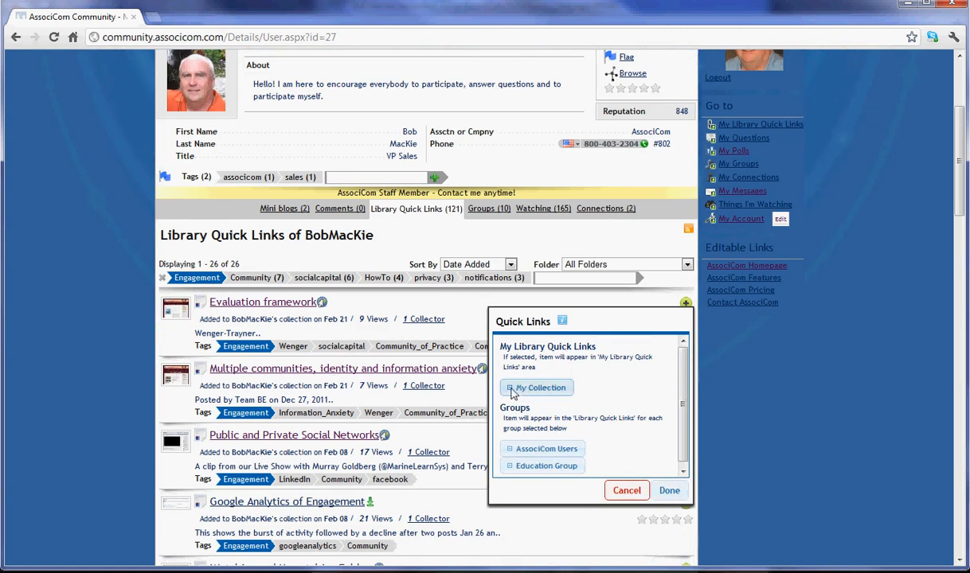
left_click(514, 391)
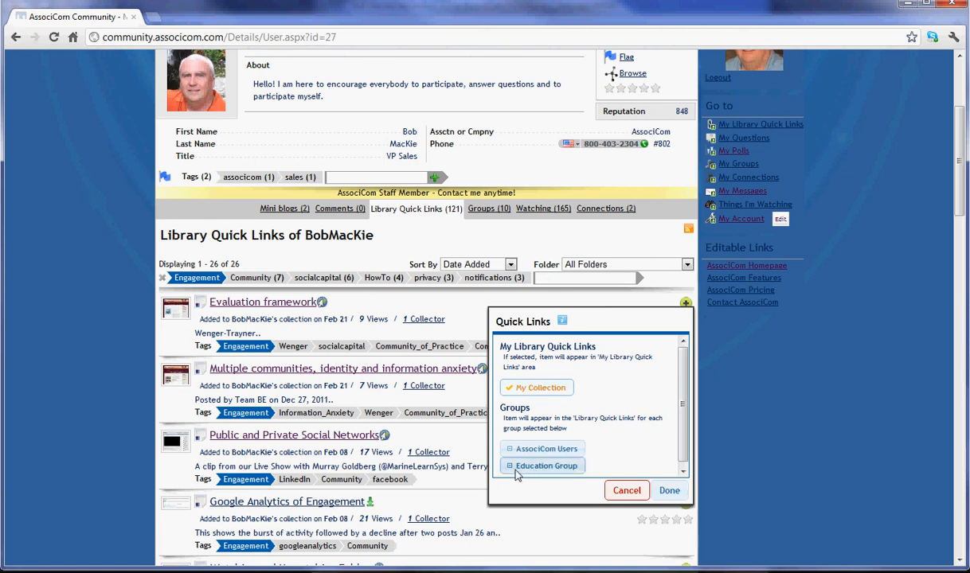
left_click(512, 470)
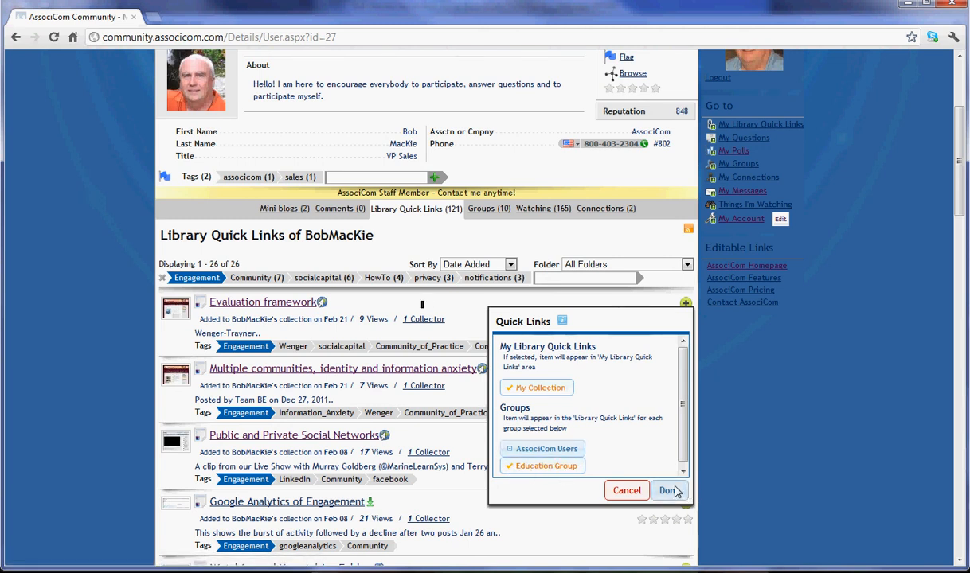
left_click(669, 490)
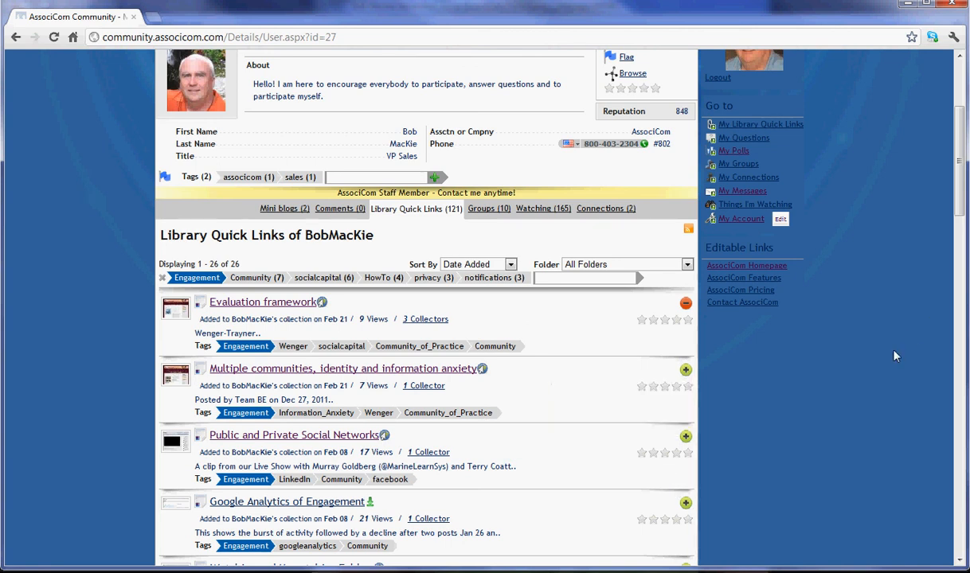
scroll(895, 356, "up", 3)
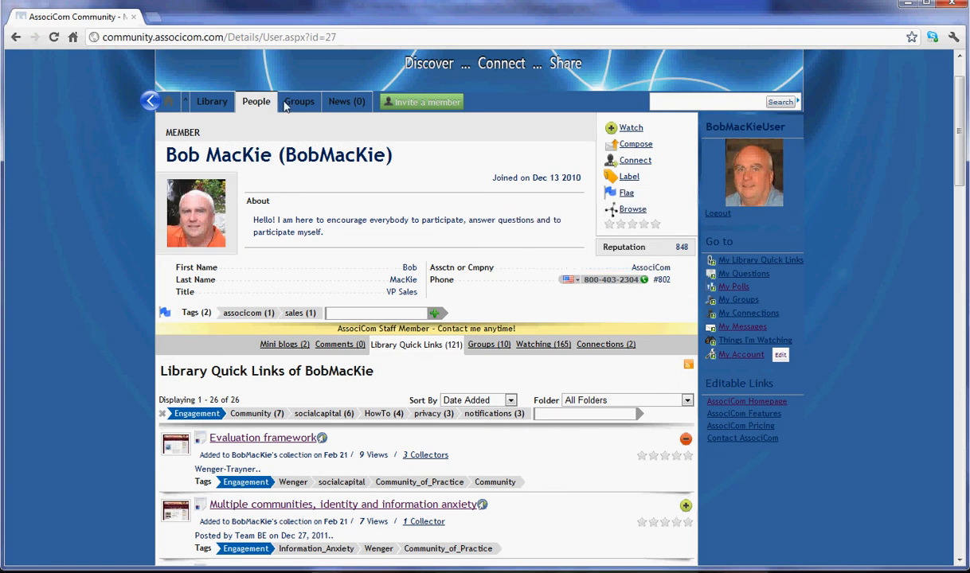
Step: Open the empty Library folder AssociCom › Using AssociCom › References, then switch to News
left_click(213, 104)
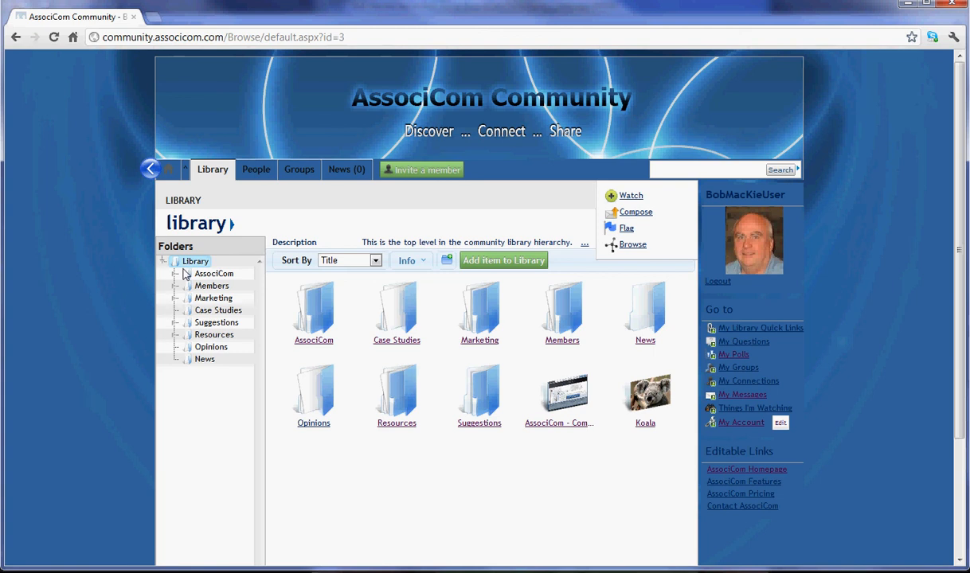
left_click(176, 274)
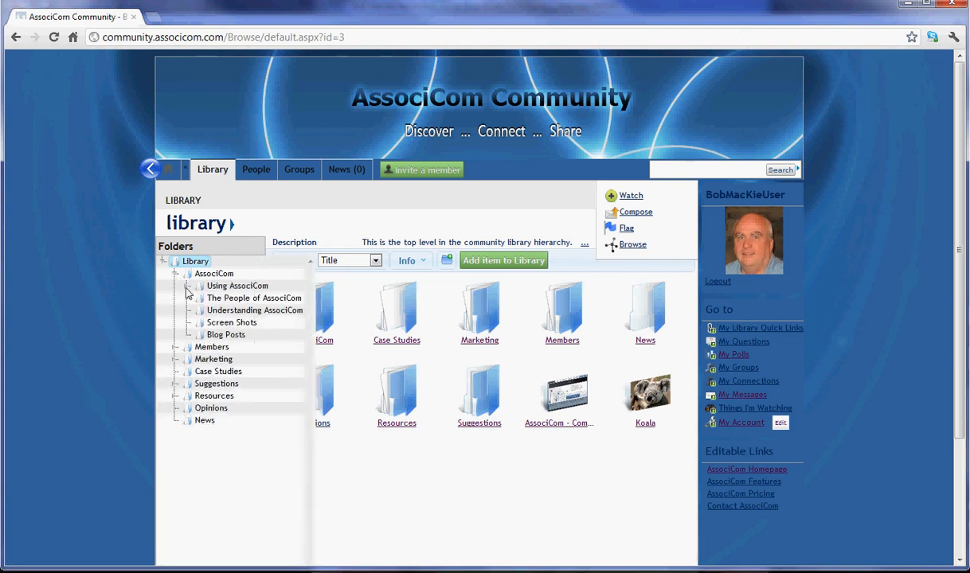
left_click(187, 288)
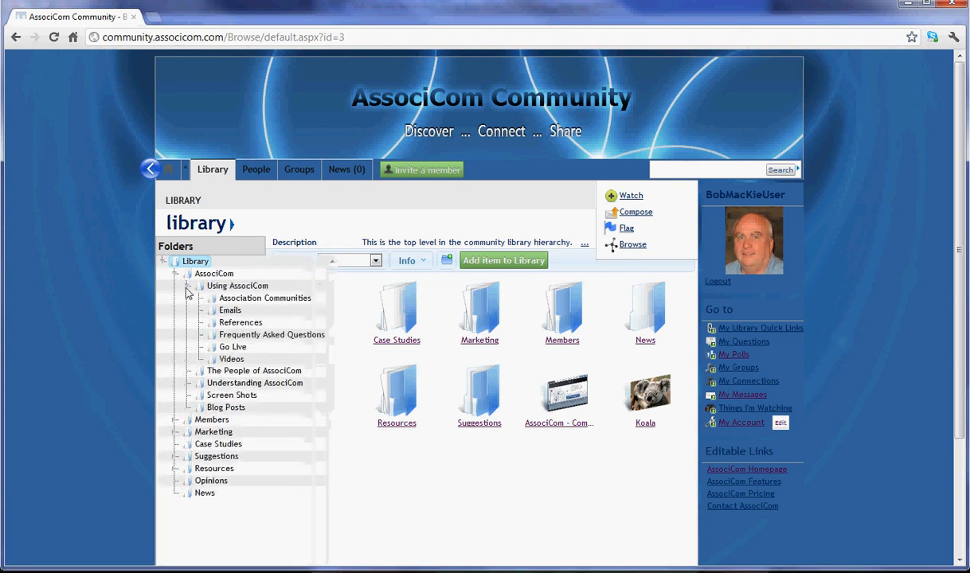
left_click(251, 327)
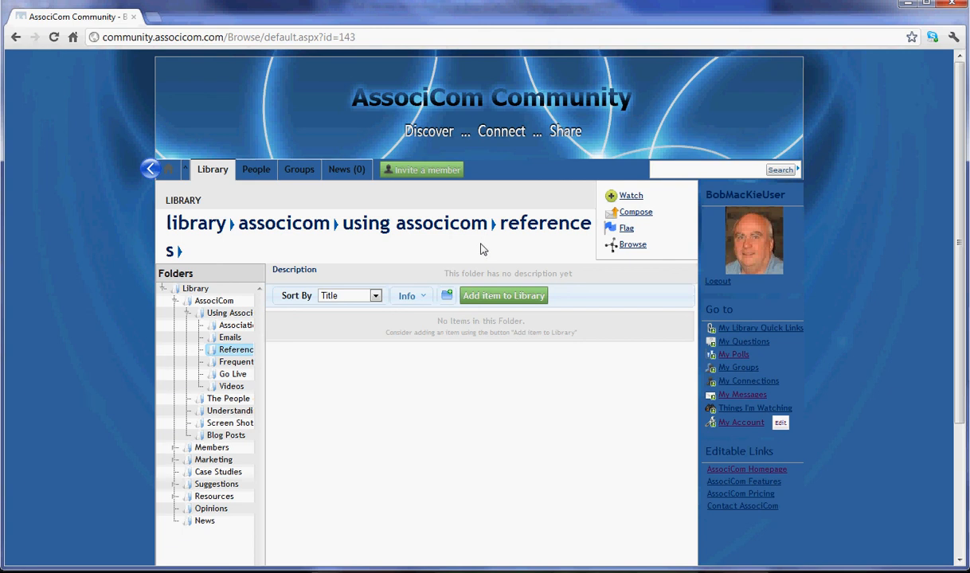
left_click(336, 172)
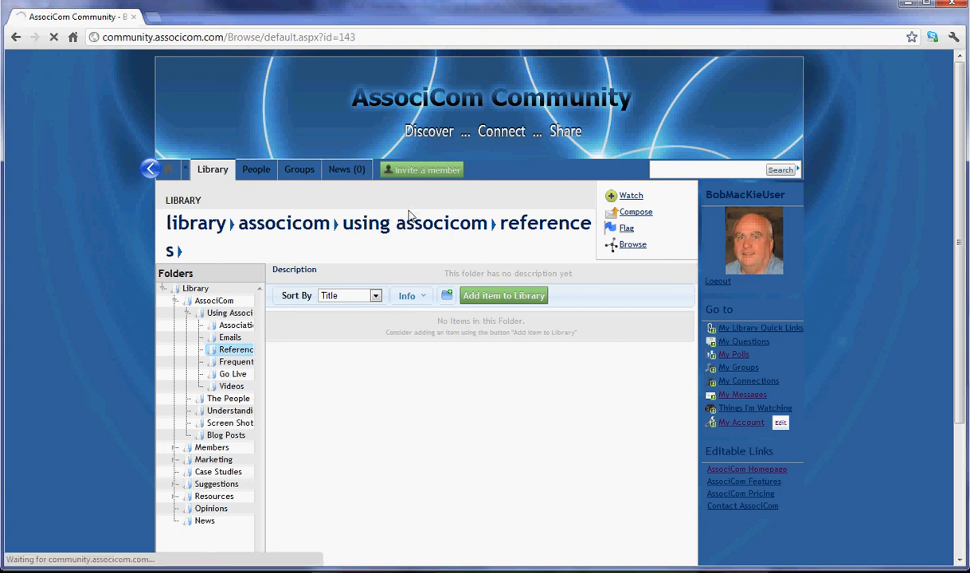